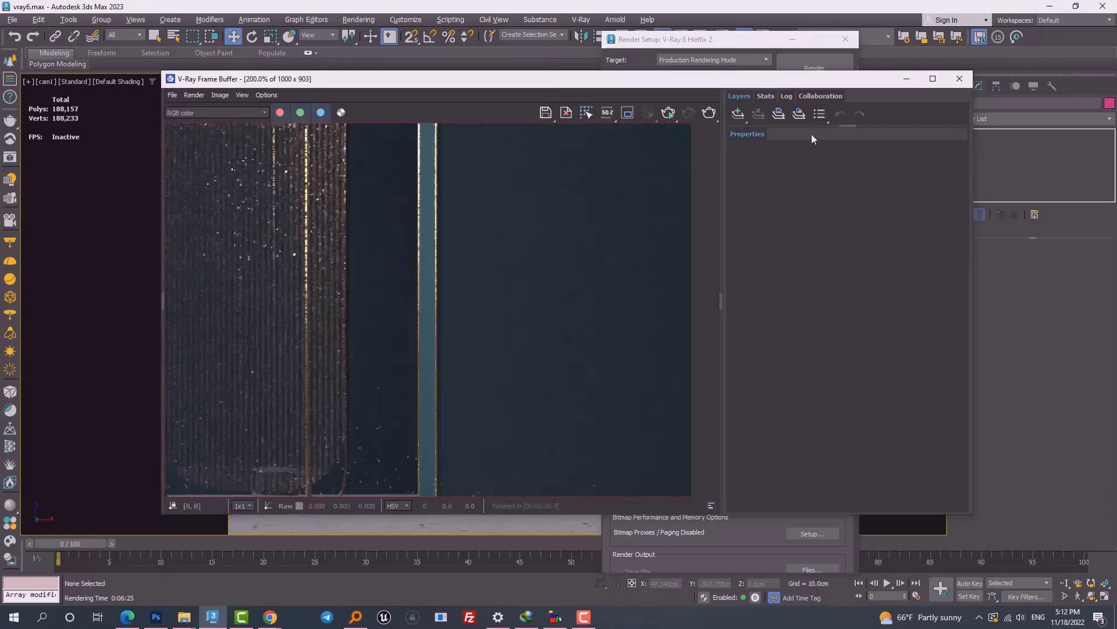
# Step: Enlarge the VFB layer list so Display Correction and Source: RGB are visible
pyautogui.moveTo(766, 127); pyautogui.dragTo(780, 327)
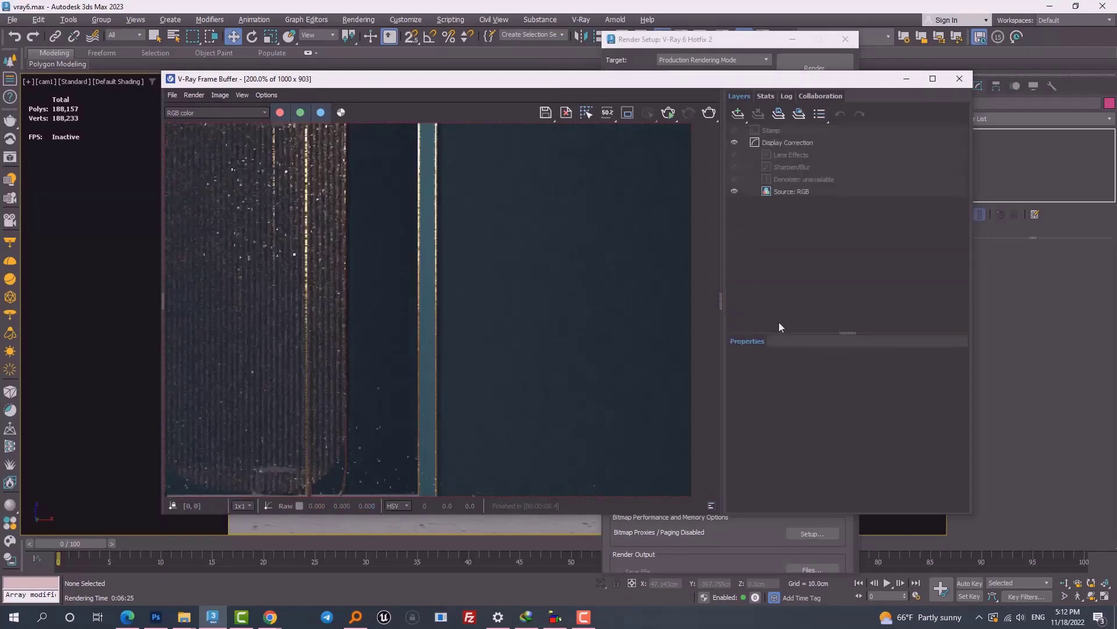
# Step: Select the 'Denoiser: unavailable' layer and zoom the render in and out to check its noise
pyautogui.click(800, 179)
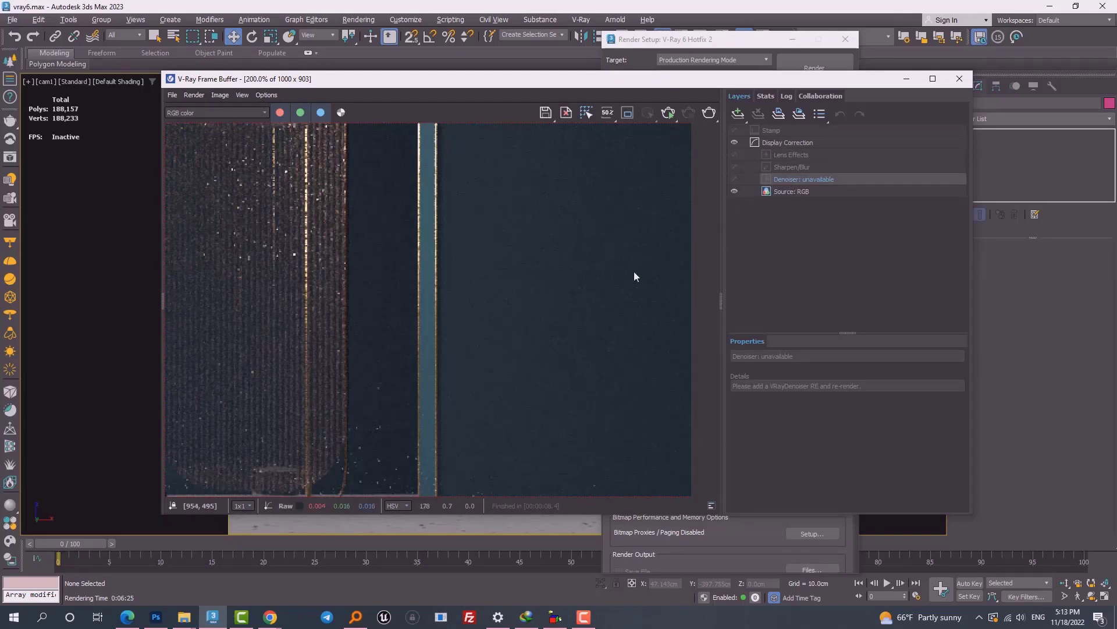
pyautogui.scroll(-1, 634, 271)
pyautogui.scroll(3, 633, 271)
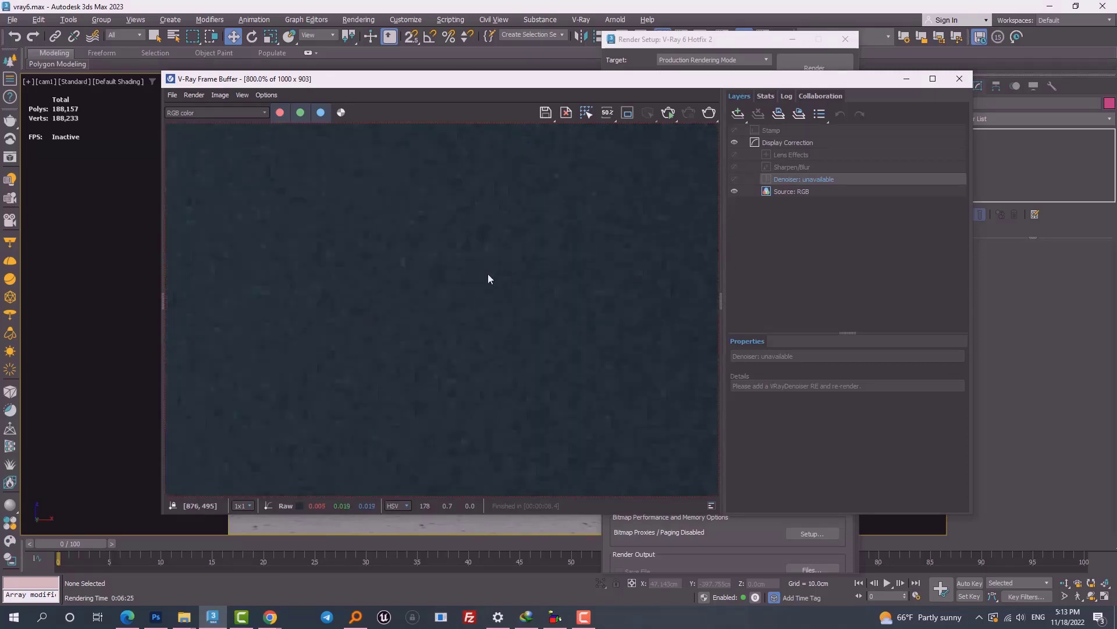
pyautogui.scroll(1, 488, 274)
pyautogui.scroll(-4, 442, 316)
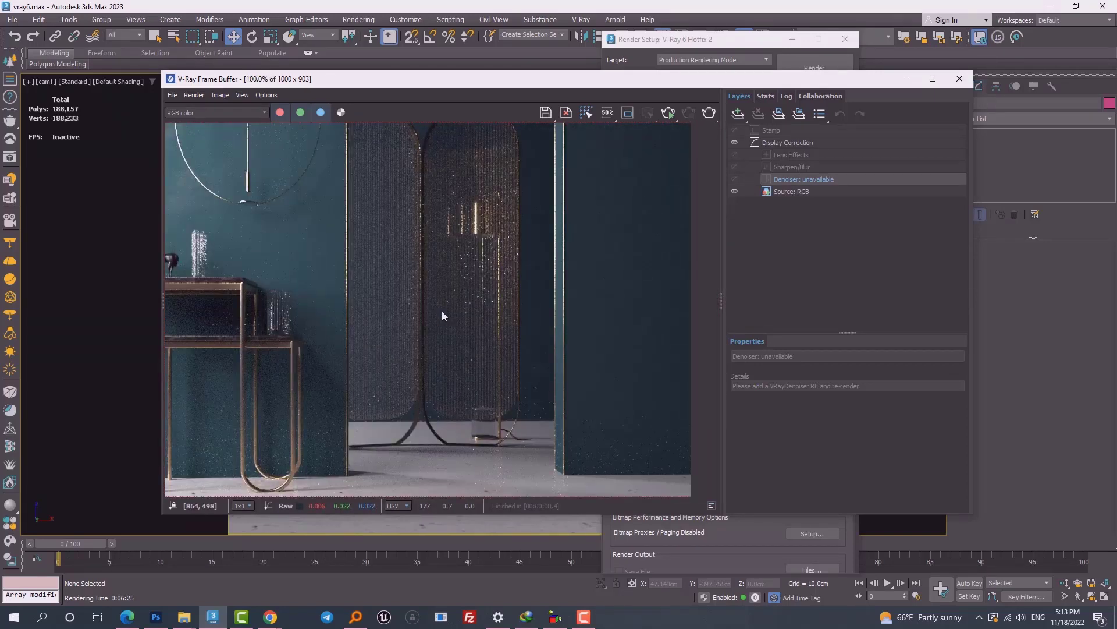
pyautogui.scroll(5, 591, 286)
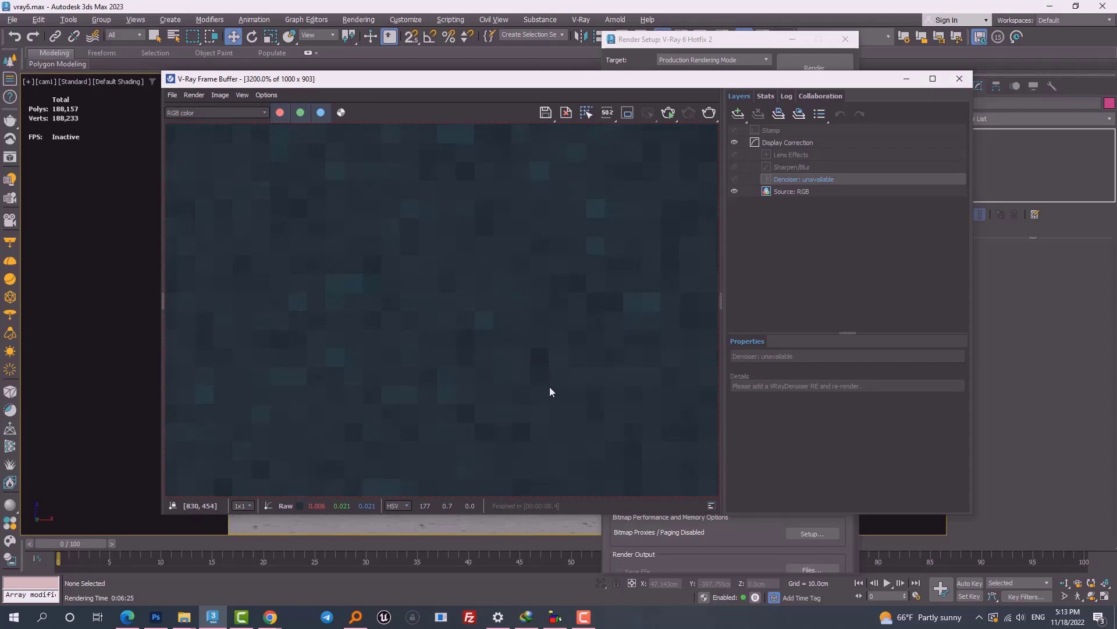
pyautogui.scroll(-6, 533, 373)
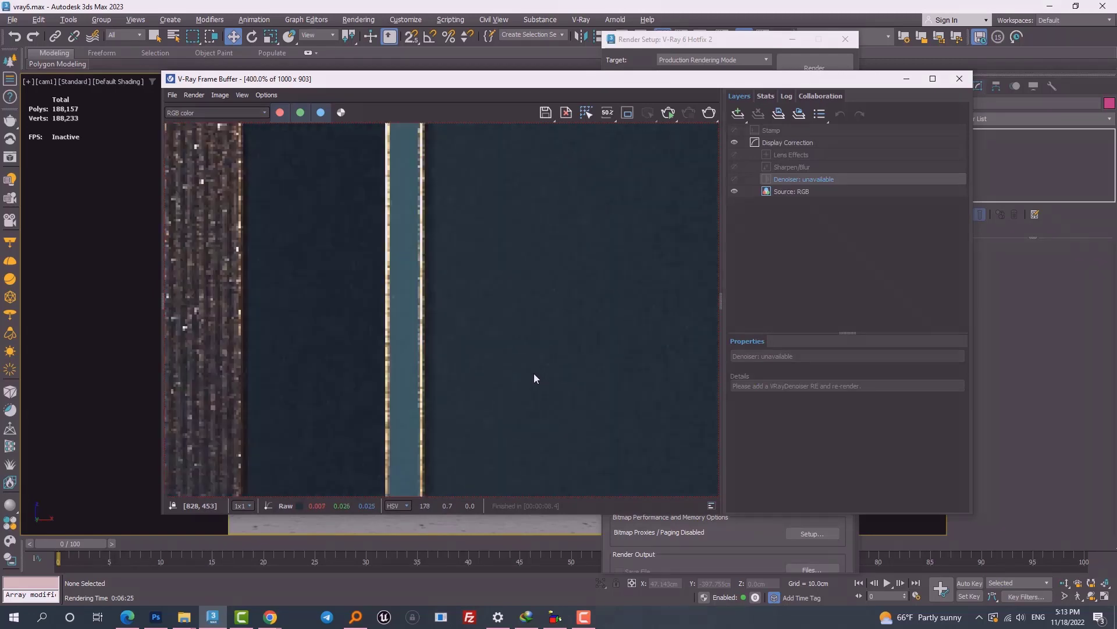
pyautogui.scroll(1, 523, 352)
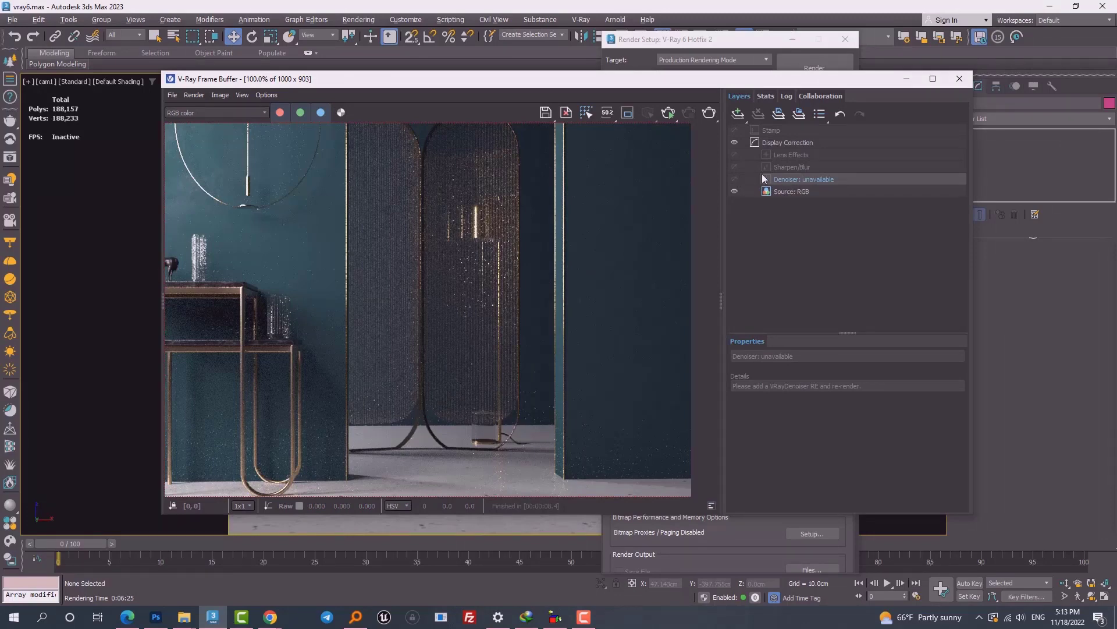
# Step: Add a VRayDenoiser element in Render Setup's Render Elements list
pyautogui.click(703, 53)
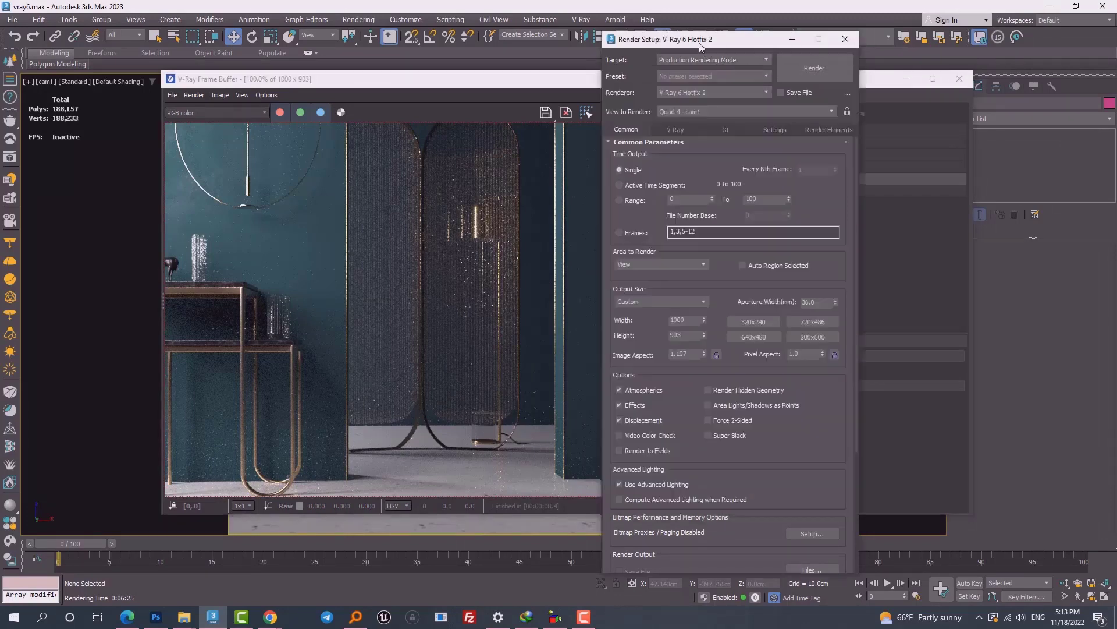
pyautogui.click(819, 129)
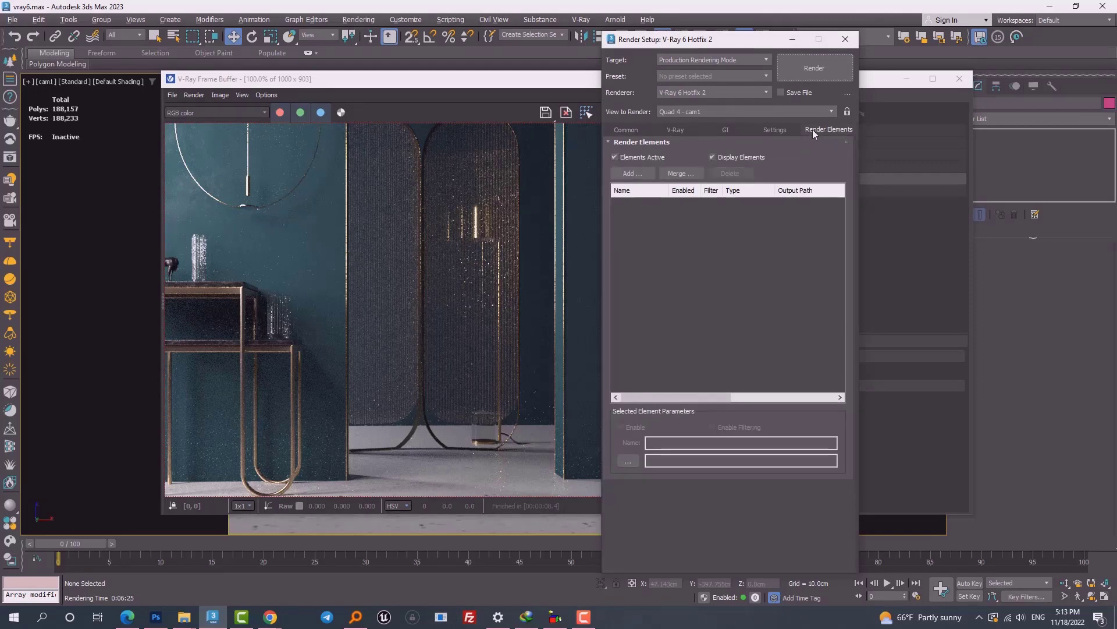
pyautogui.click(630, 174)
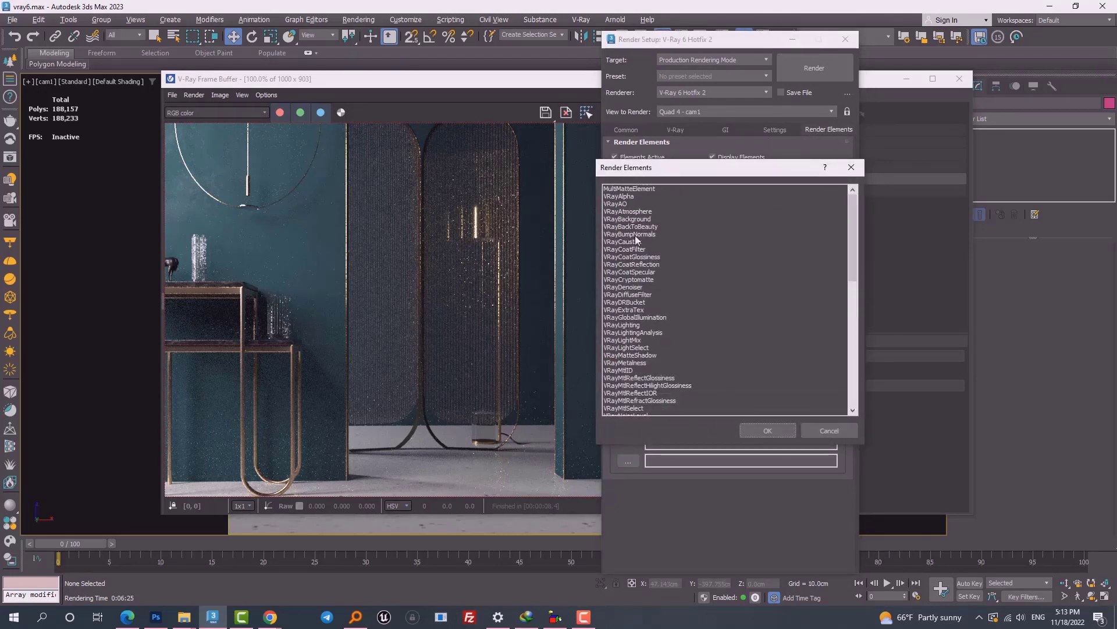
pyautogui.click(624, 287)
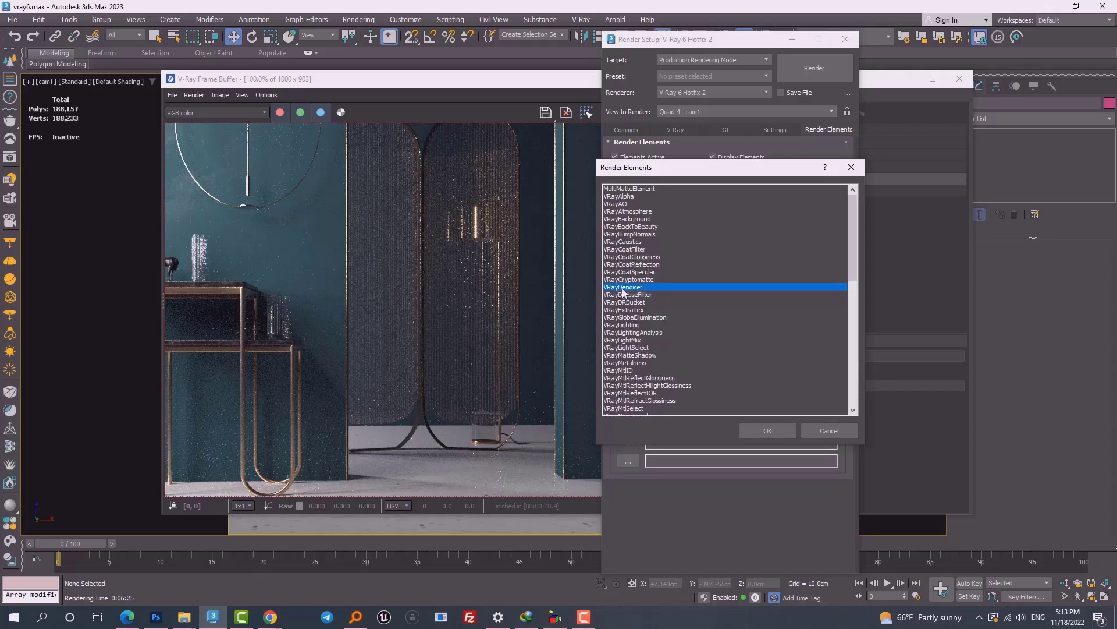
pyautogui.doubleClick(619, 287)
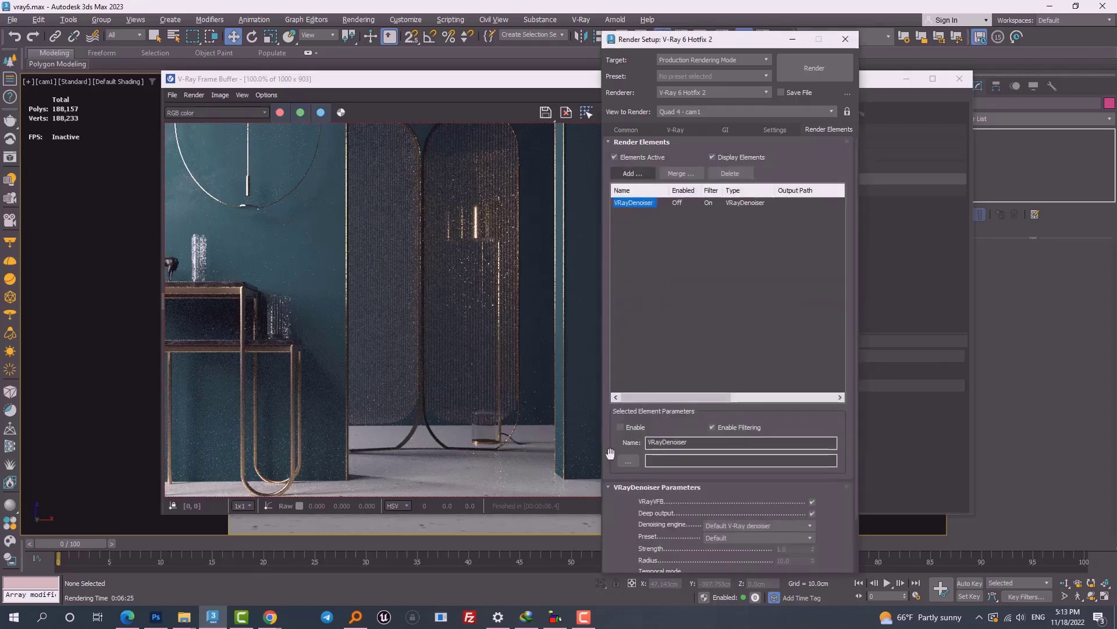
# Step: Keep the V-Ray denoising engine and set the preset to Default after trying Strong
pyautogui.scroll(-2, 610, 453)
pyautogui.click(735, 465)
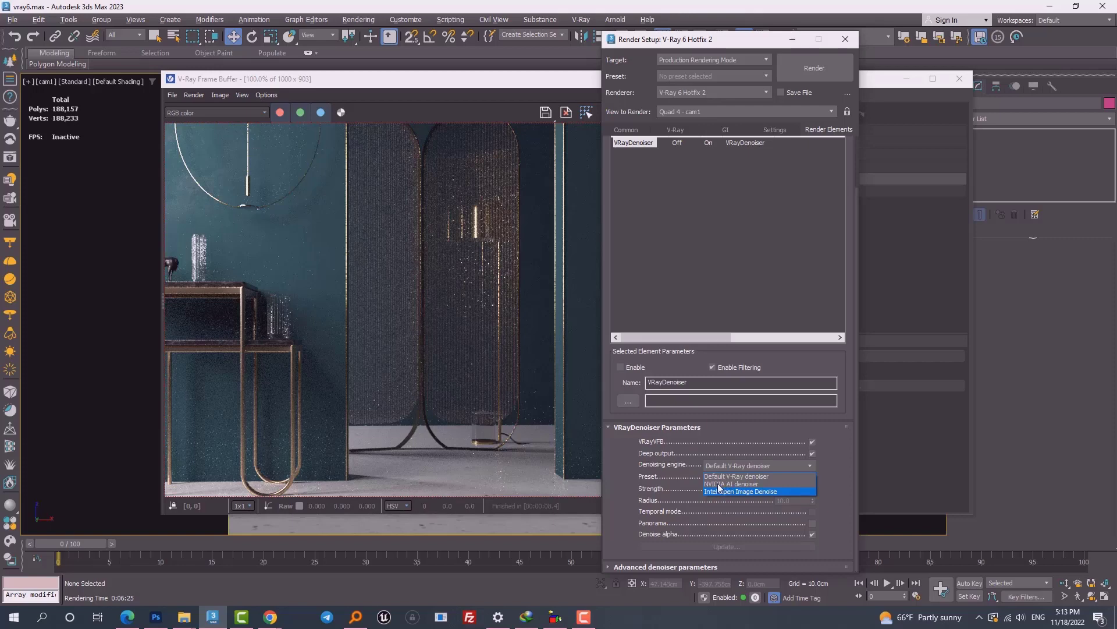
pyautogui.click(748, 478)
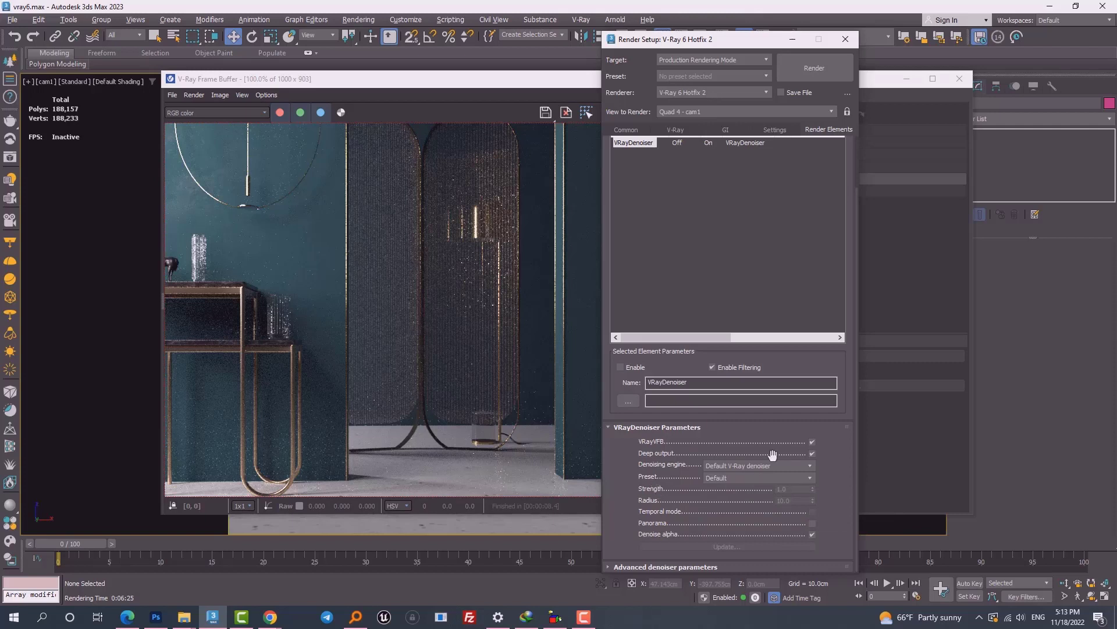
pyautogui.click(721, 477)
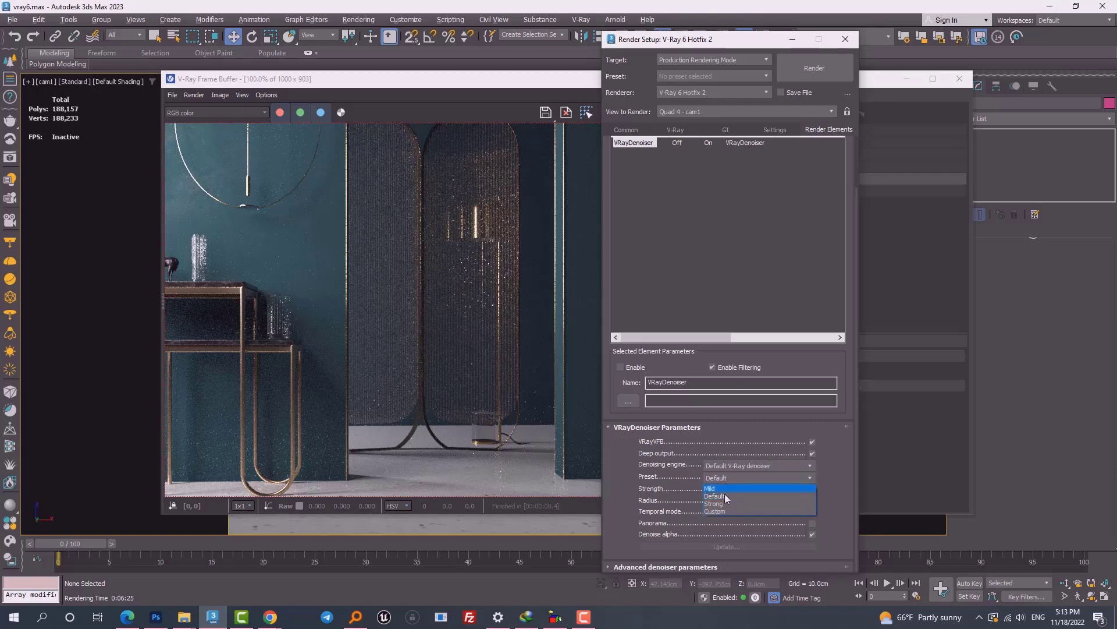
pyautogui.click(718, 503)
pyautogui.click(719, 477)
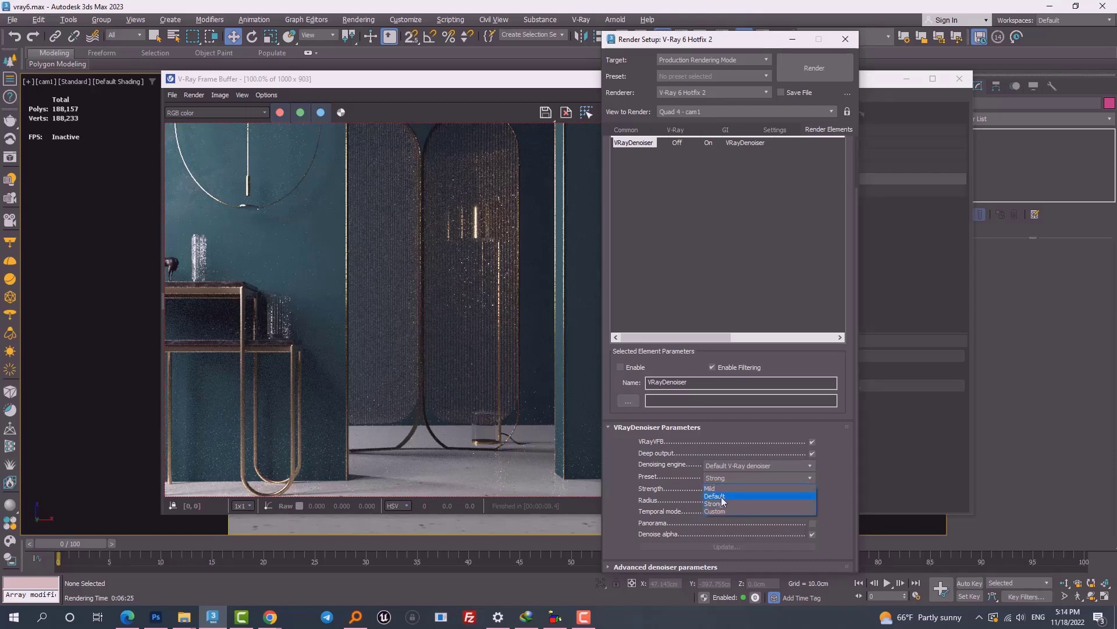
pyautogui.click(721, 497)
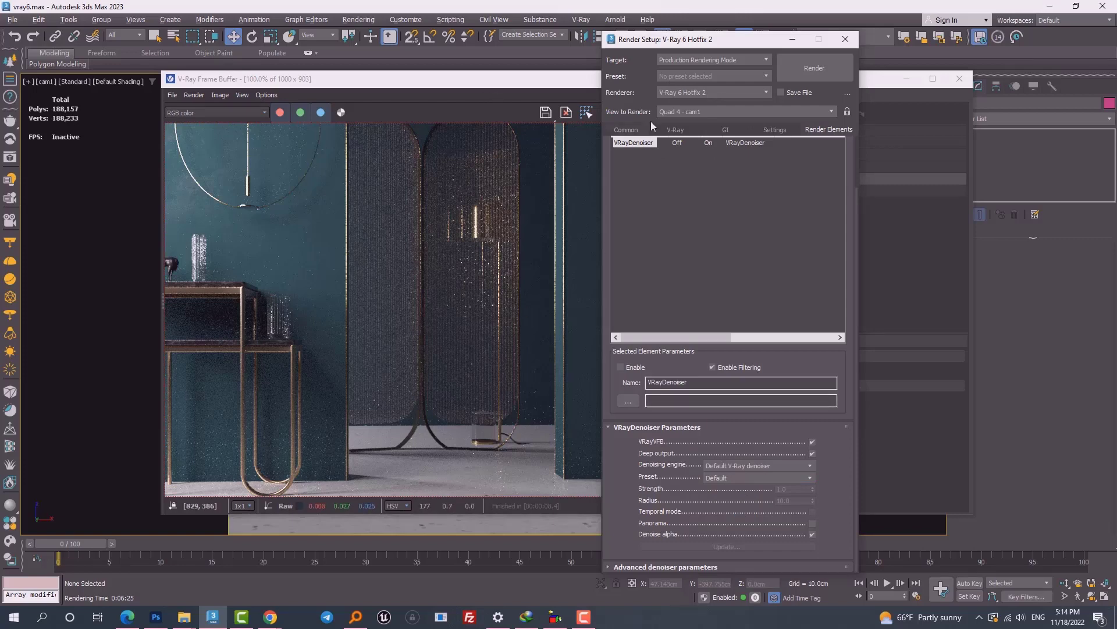
pyautogui.click(845, 39)
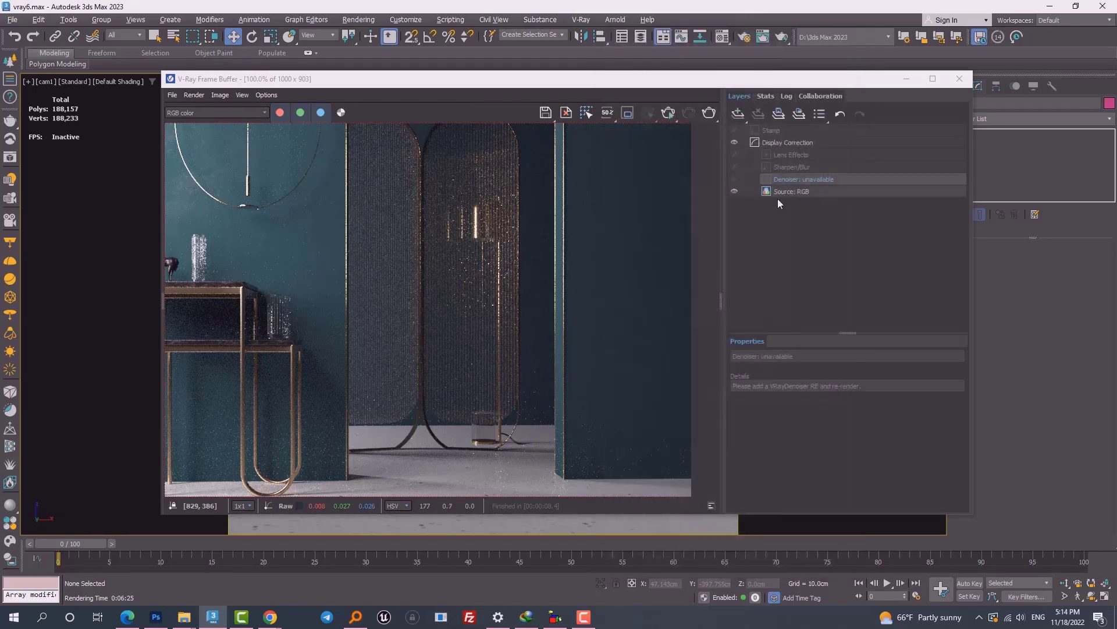
# Step: Start a new render with the denoiser and stop it at the current pass
pyautogui.click(711, 115)
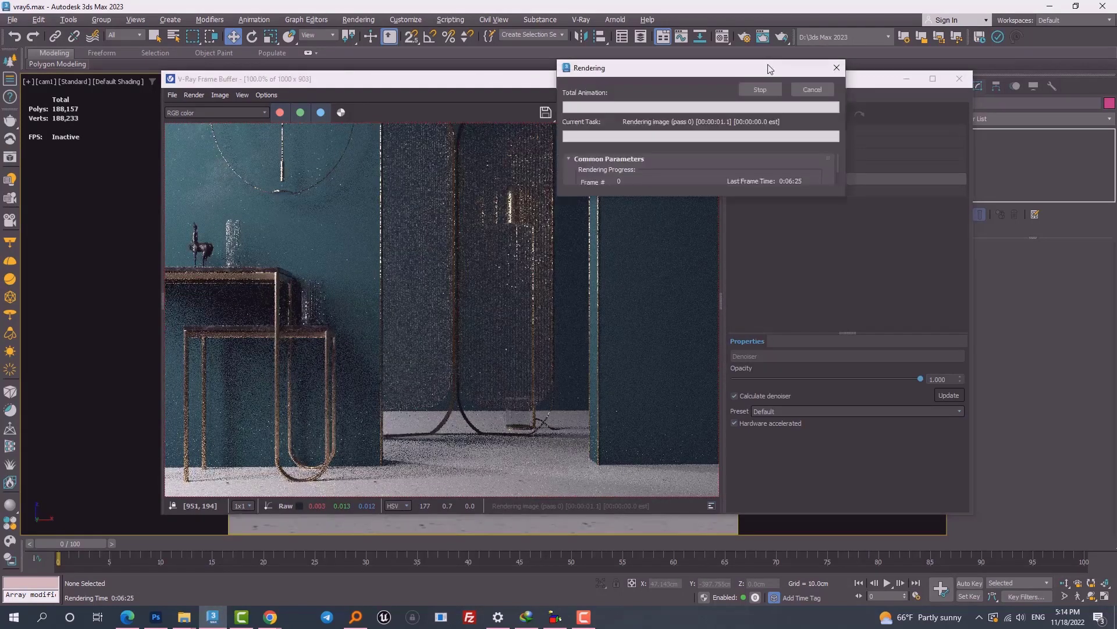
pyautogui.scroll(1, 575, 280)
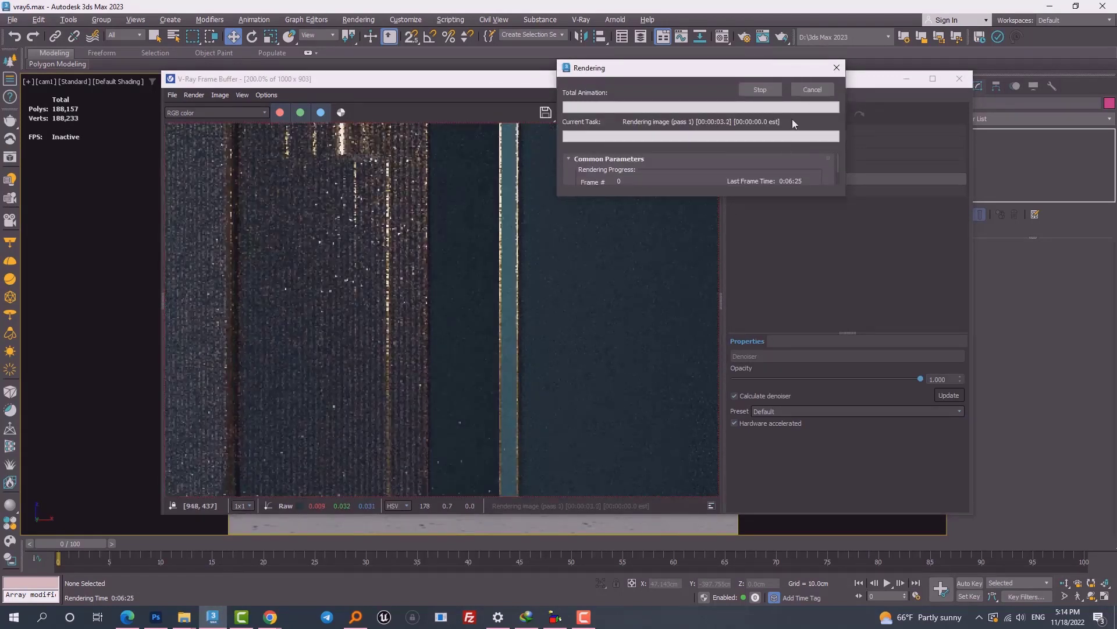
pyautogui.click(815, 90)
pyautogui.scroll(-2, 367, 333)
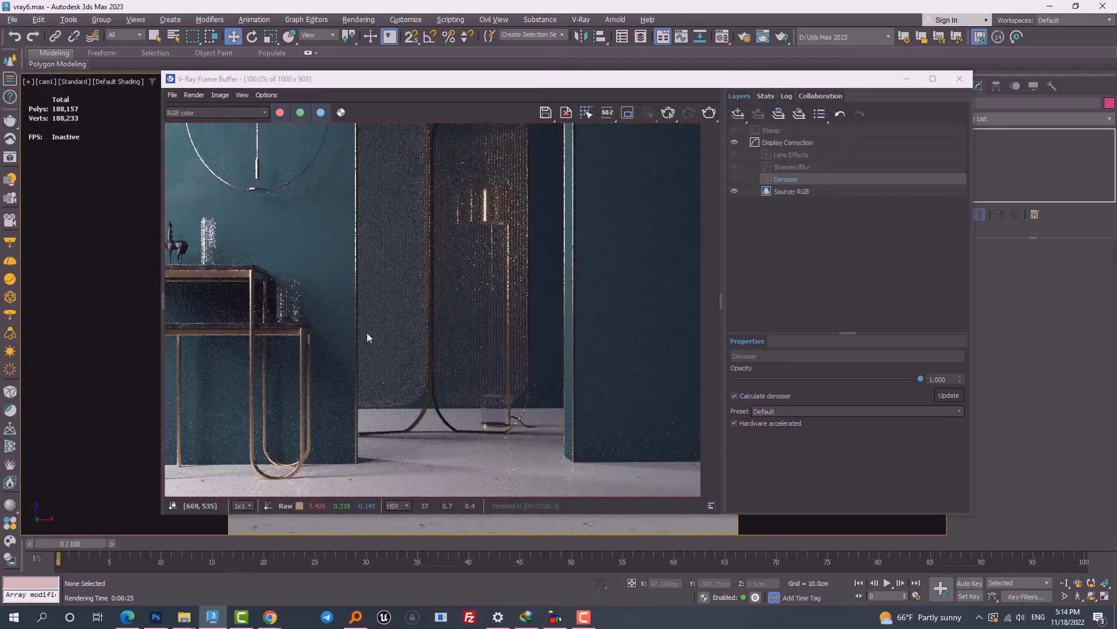
pyautogui.scroll(1, 292, 289)
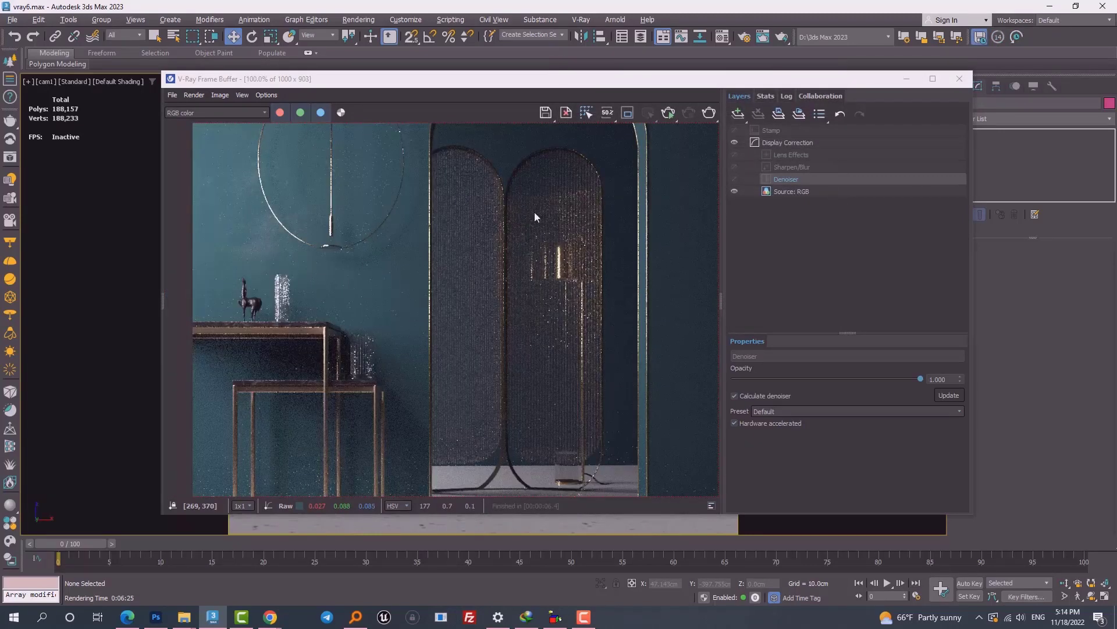
# Step: Show the denoised result and zoom and pan across the ribbed screens' edges
pyautogui.click(734, 179)
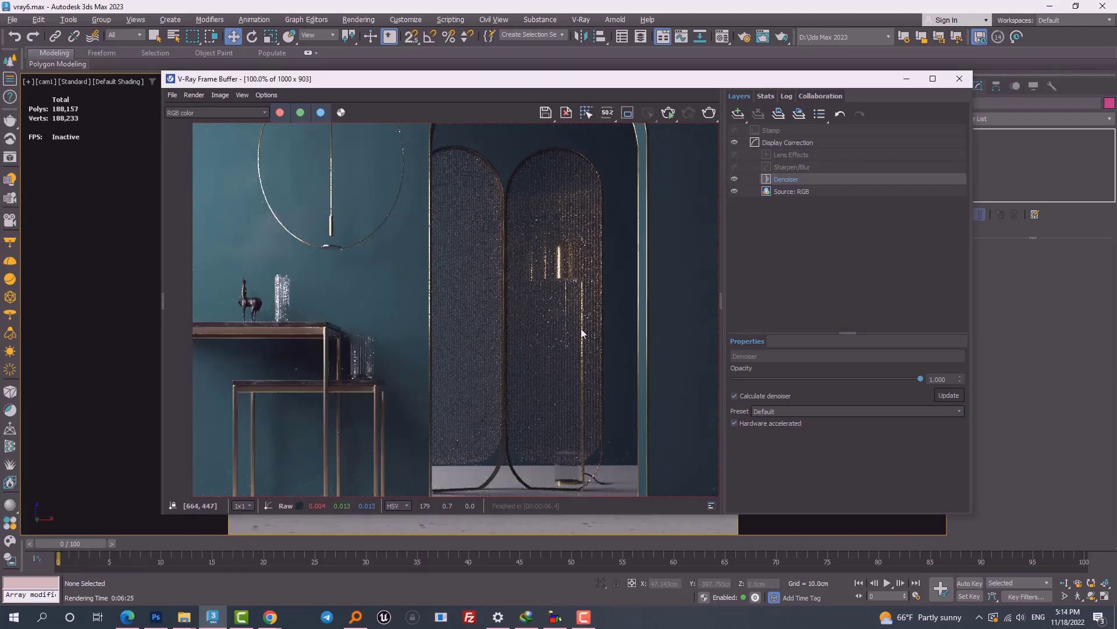
pyautogui.moveTo(581, 328); pyautogui.dragTo(402, 211, button='middle')
pyautogui.scroll(2, 645, 288)
pyautogui.moveTo(645, 288); pyautogui.dragTo(573, 341, button='middle')
pyautogui.scroll(-1, 573, 341)
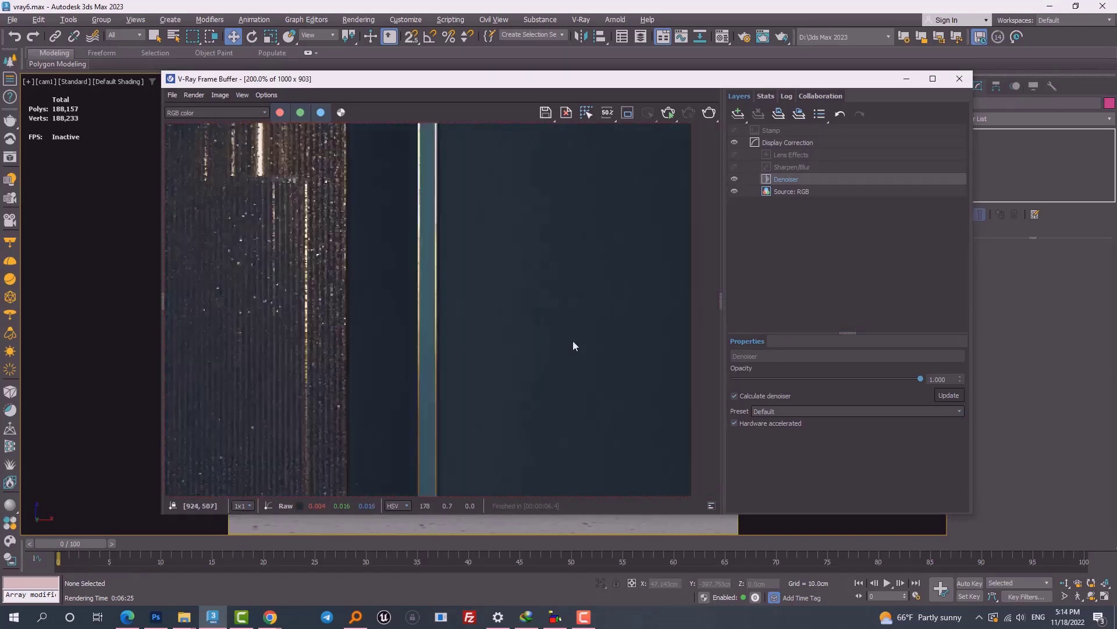
pyautogui.scroll(-2, 573, 344)
pyautogui.scroll(1, 293, 403)
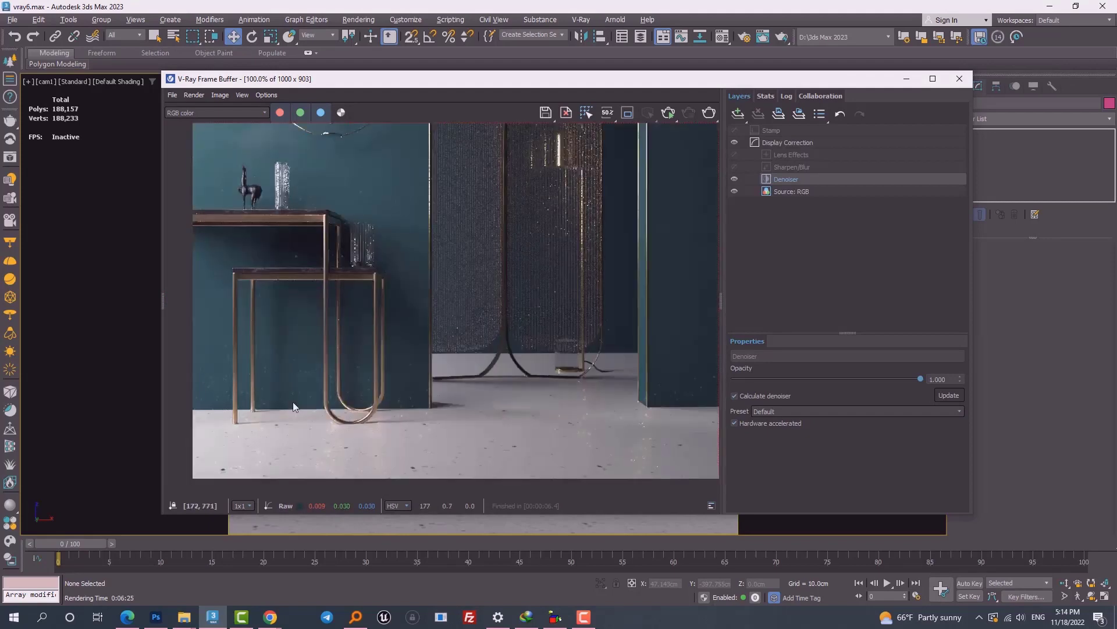
pyautogui.scroll(4, 292, 402)
pyautogui.scroll(-5, 432, 420)
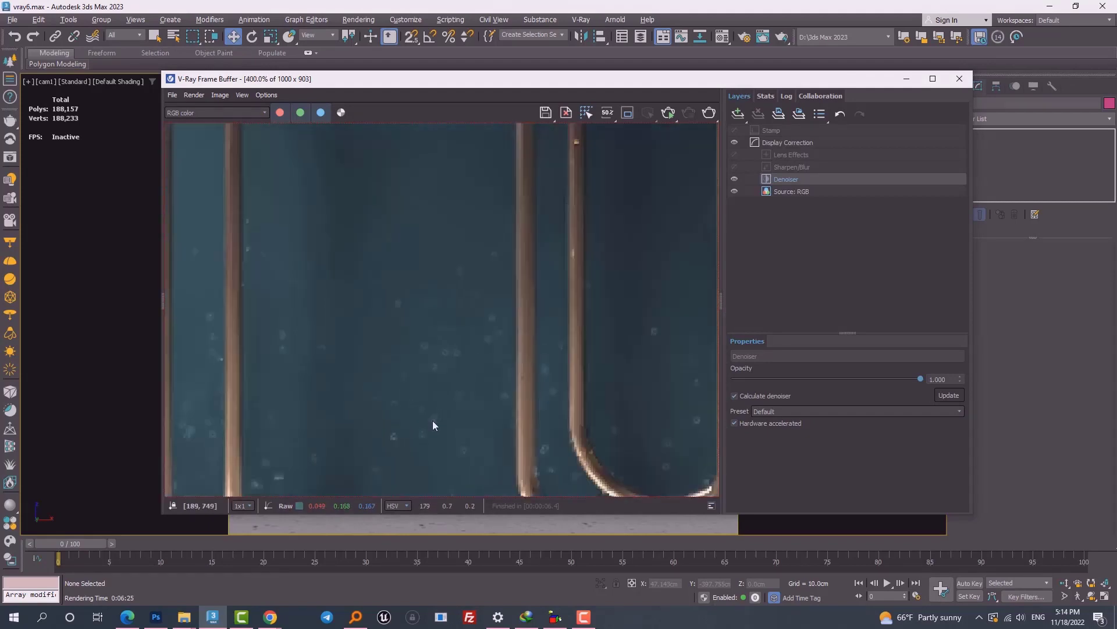
pyautogui.scroll(1, 441, 403)
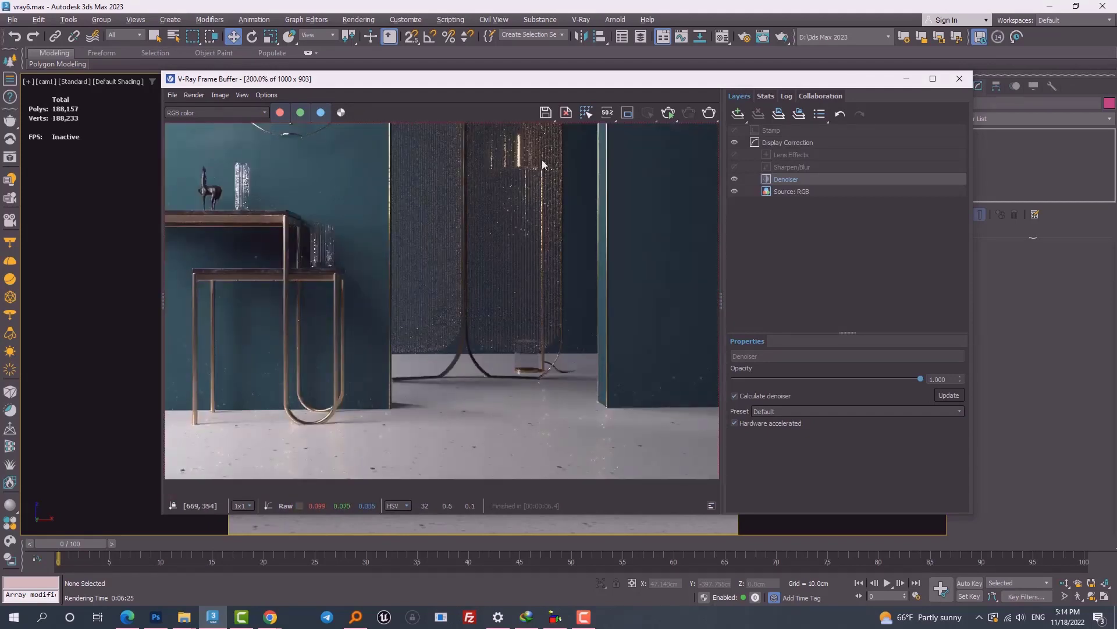
pyautogui.scroll(1, 543, 160)
# Step: Hide the denoised layer to view the raw noise, then re-render the scene
pyautogui.click(734, 179)
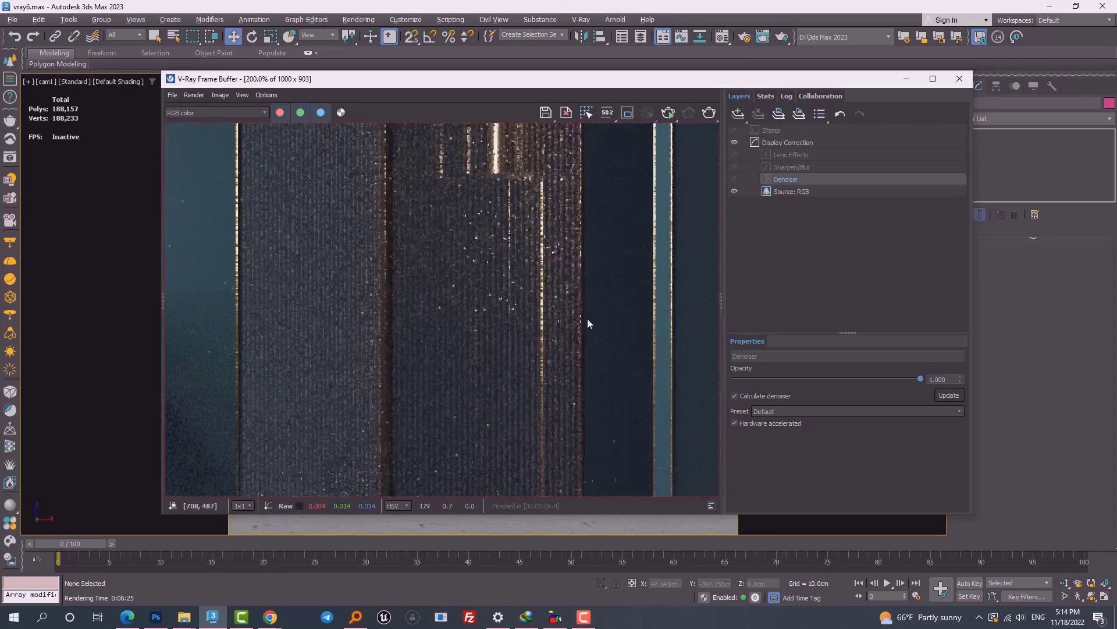
pyautogui.scroll(-2, 553, 311)
pyautogui.scroll(1, 506, 298)
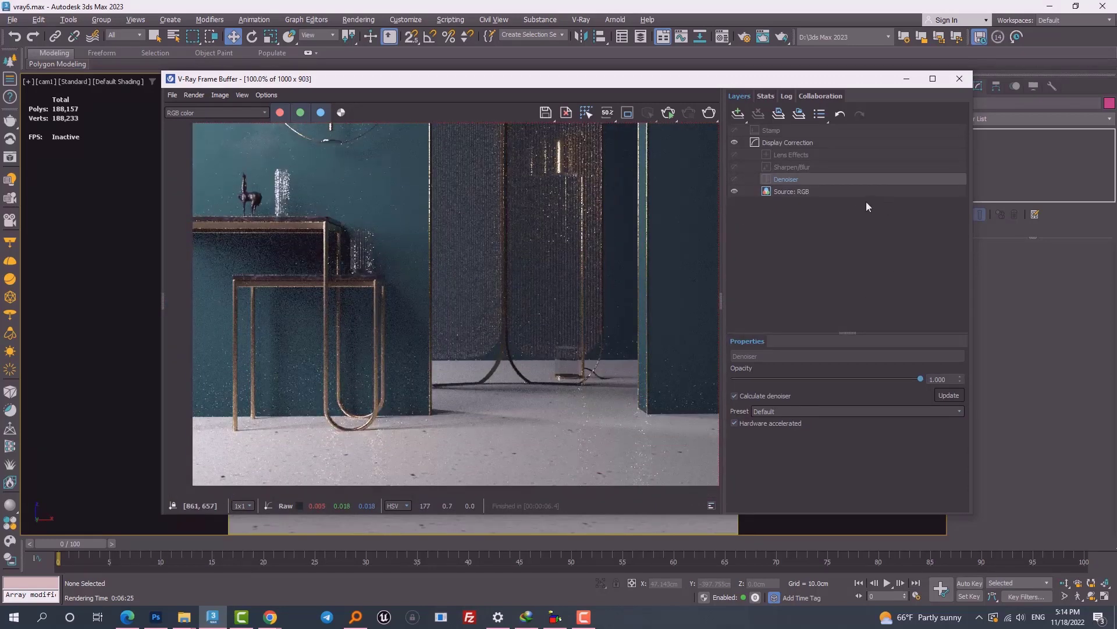
pyautogui.click(708, 113)
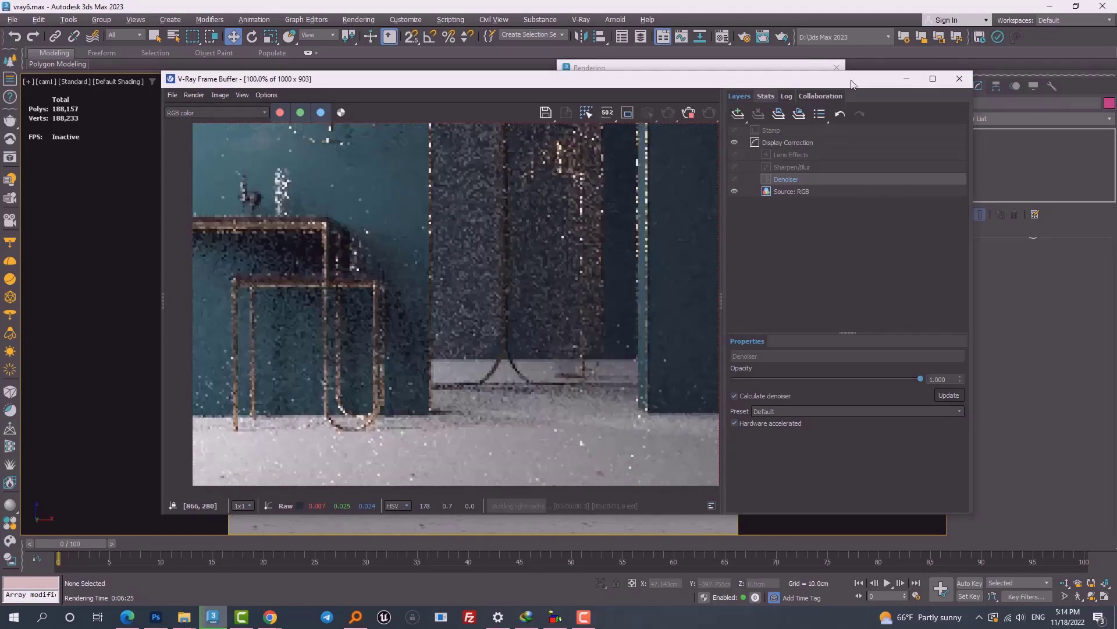
# Step: Maximize the frame buffer and switch the denoised result off and on while zooming
pyautogui.doubleClick(852, 81)
pyautogui.scroll(-1, 673, 309)
pyautogui.scroll(1, 490, 291)
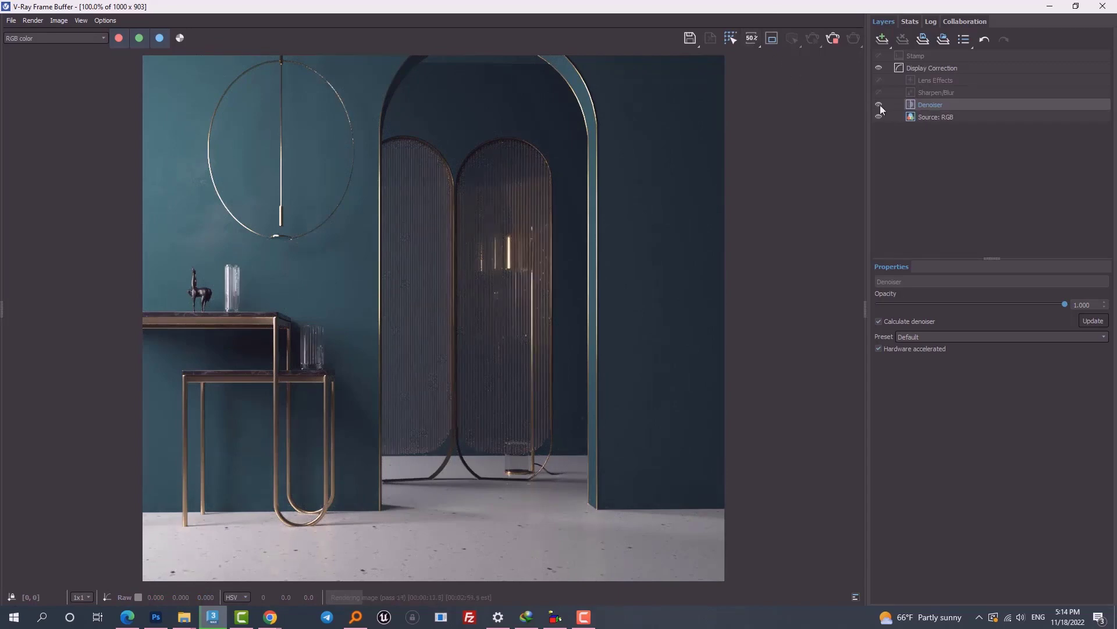
pyautogui.click(833, 40)
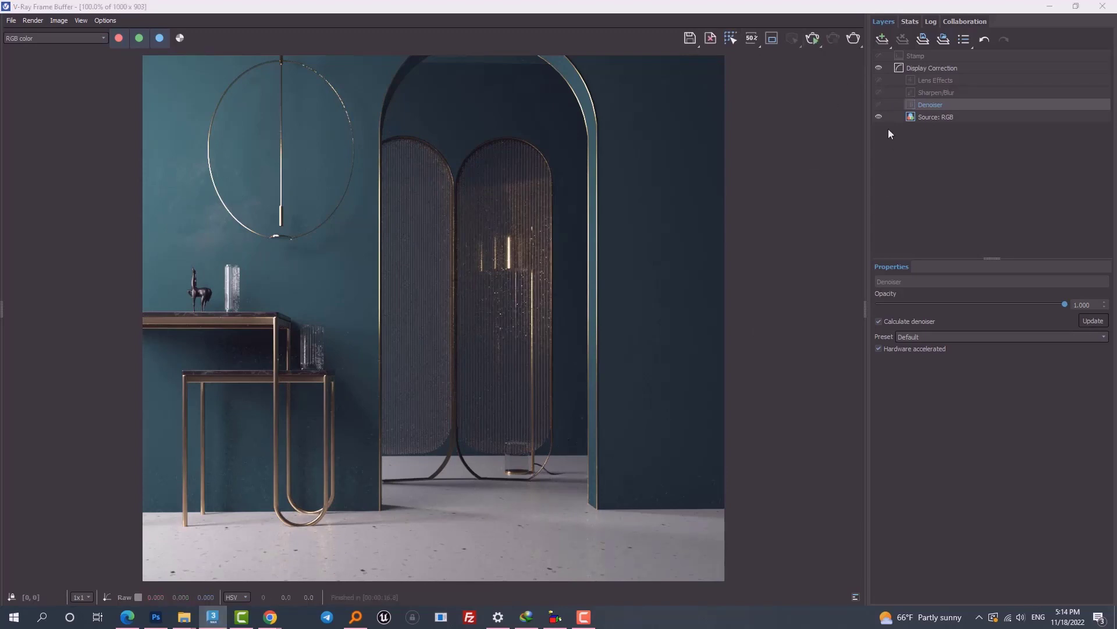
pyautogui.click(879, 105)
pyautogui.click(879, 105)
pyautogui.scroll(3, 487, 263)
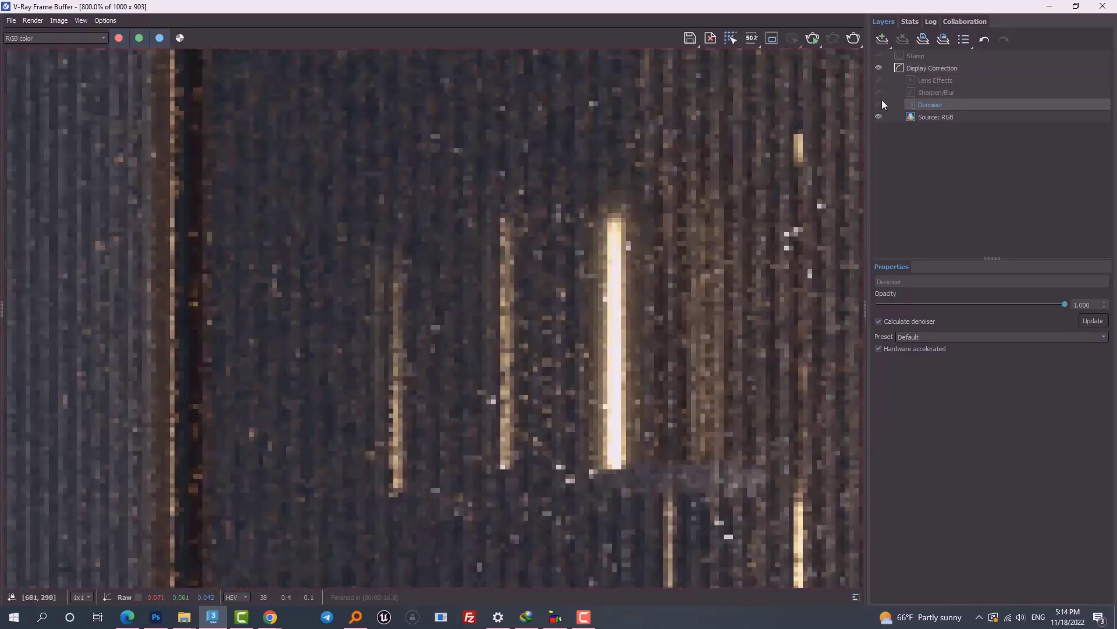
pyautogui.click(879, 105)
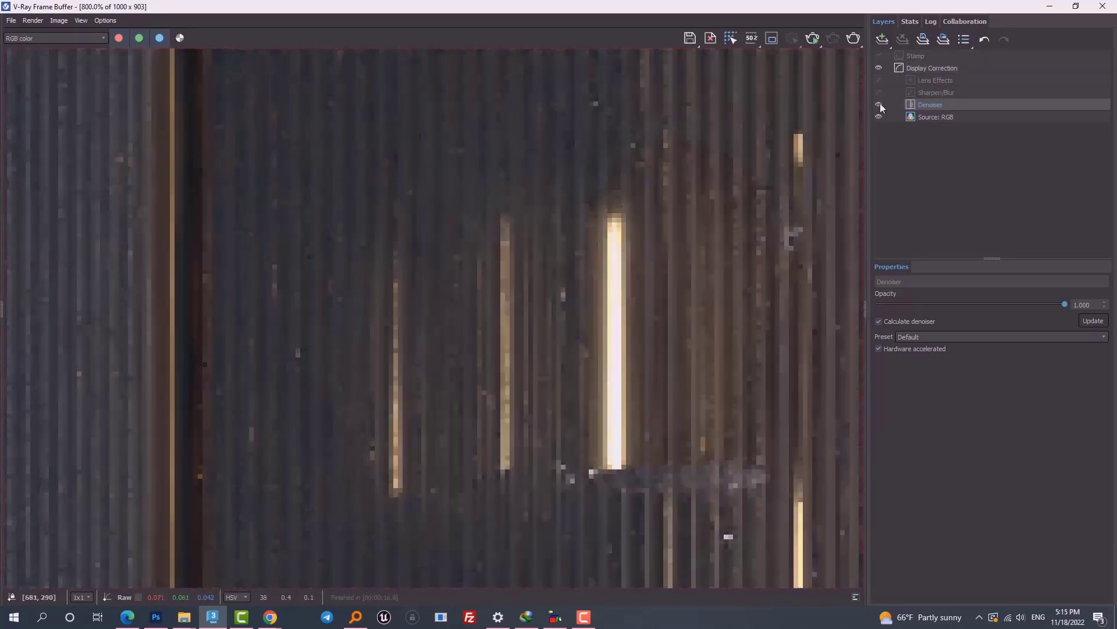
pyautogui.scroll(-3, 693, 241)
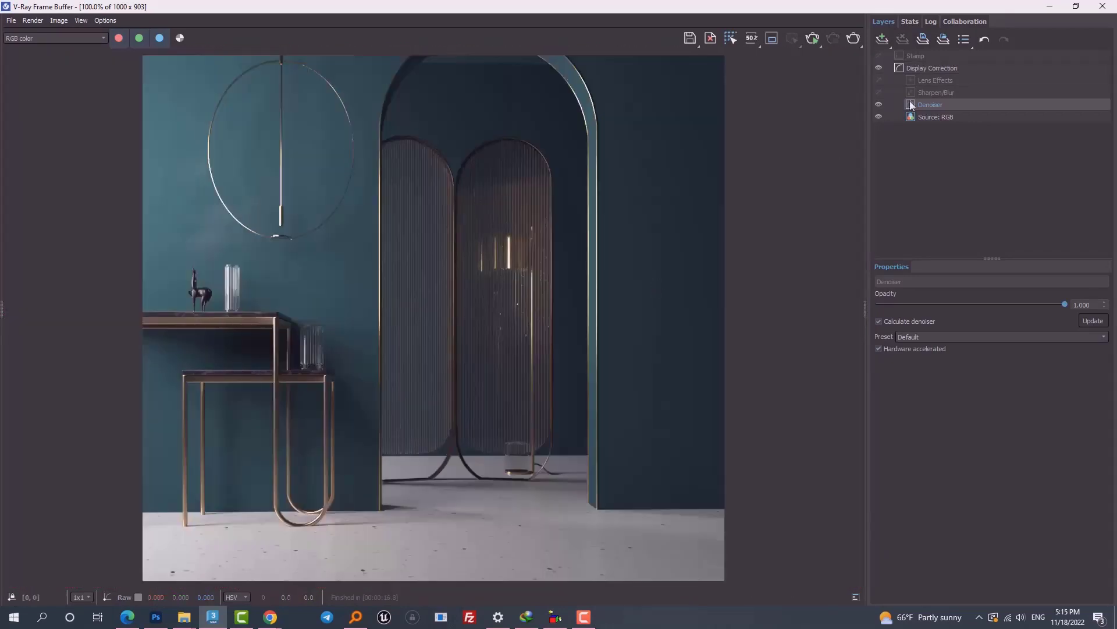
# Step: Compare raw and denoised lamp bars, ending with denoising off and the table in view
pyautogui.click(877, 101)
pyautogui.click(877, 102)
pyautogui.click(877, 102)
pyautogui.click(877, 102)
pyautogui.click(877, 102)
pyautogui.scroll(1, 320, 324)
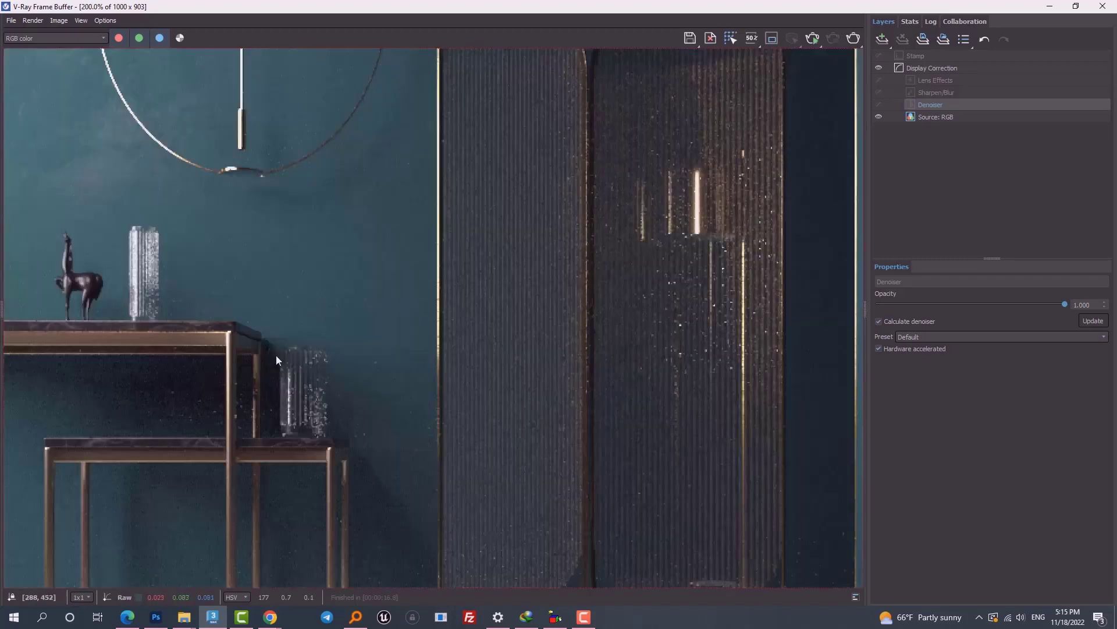
pyautogui.moveTo(537, 342); pyautogui.dragTo(659, 204, button='middle')
pyautogui.scroll(1, 407, 305)
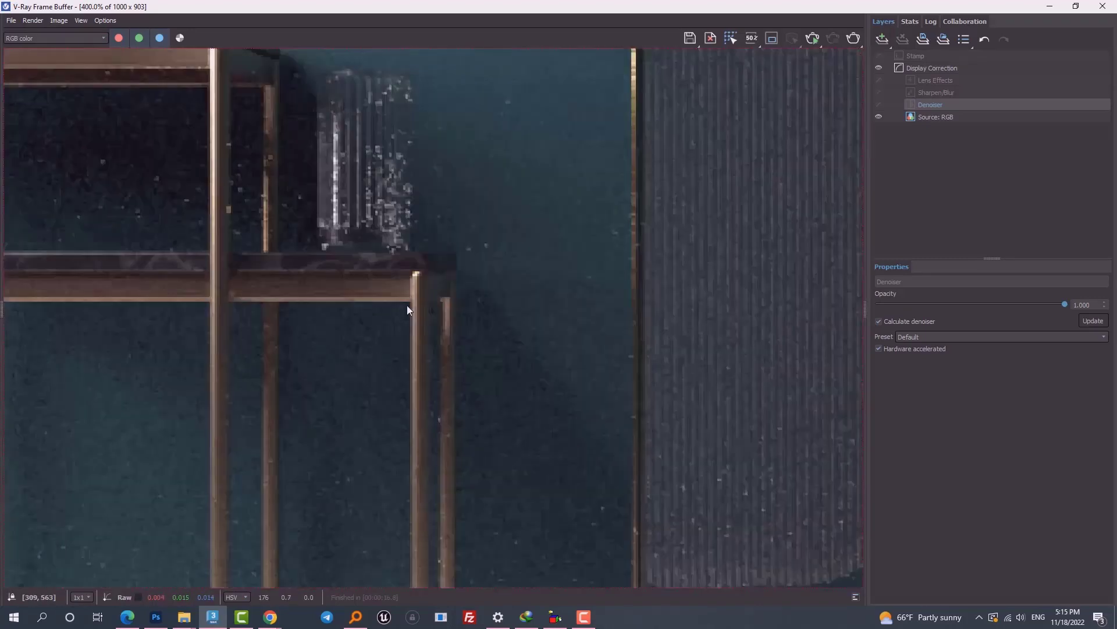
# Step: Compare raw and denoised table detail, then start another render
pyautogui.click(881, 105)
pyautogui.click(882, 105)
pyautogui.click(883, 105)
pyautogui.click(882, 105)
pyautogui.click(882, 105)
pyautogui.scroll(2, 414, 275)
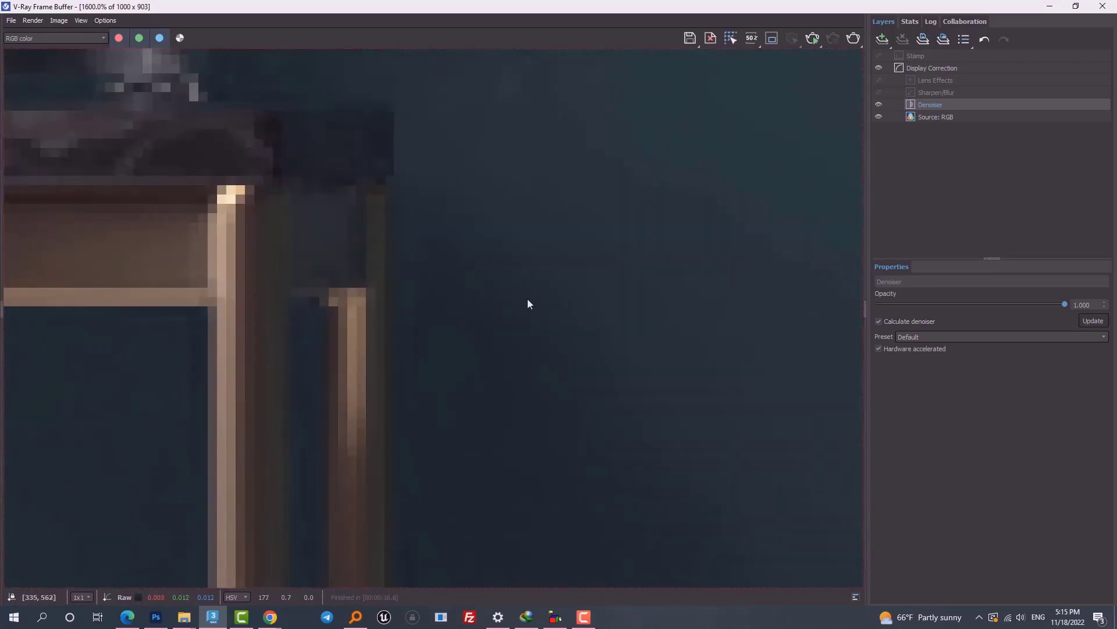
pyautogui.click(879, 104)
pyautogui.click(879, 104)
pyautogui.scroll(-5, 535, 314)
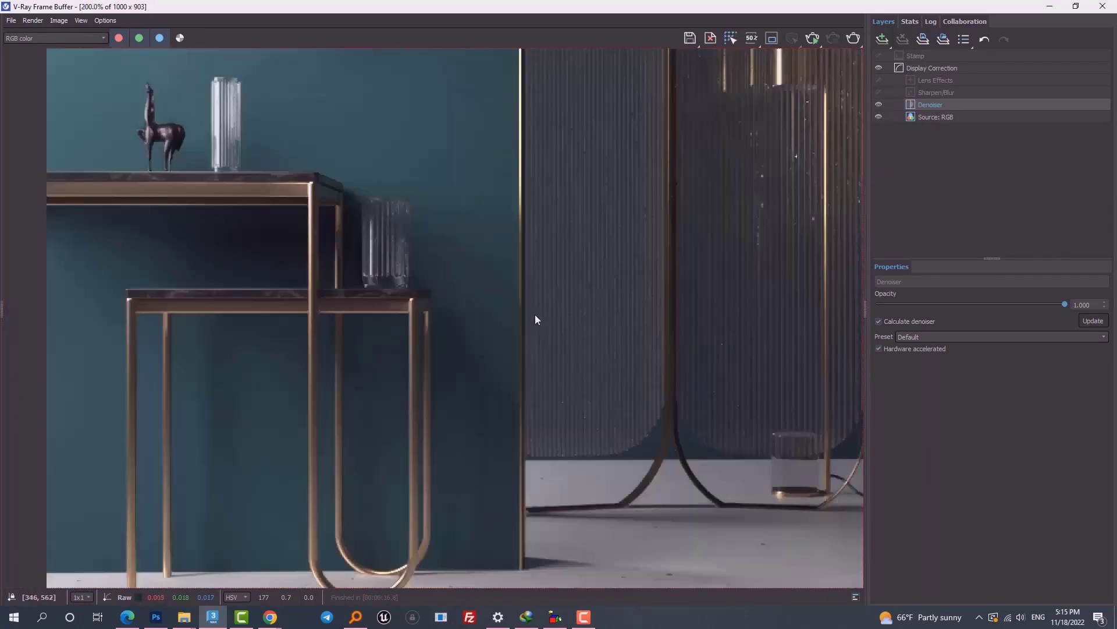
pyautogui.click(853, 39)
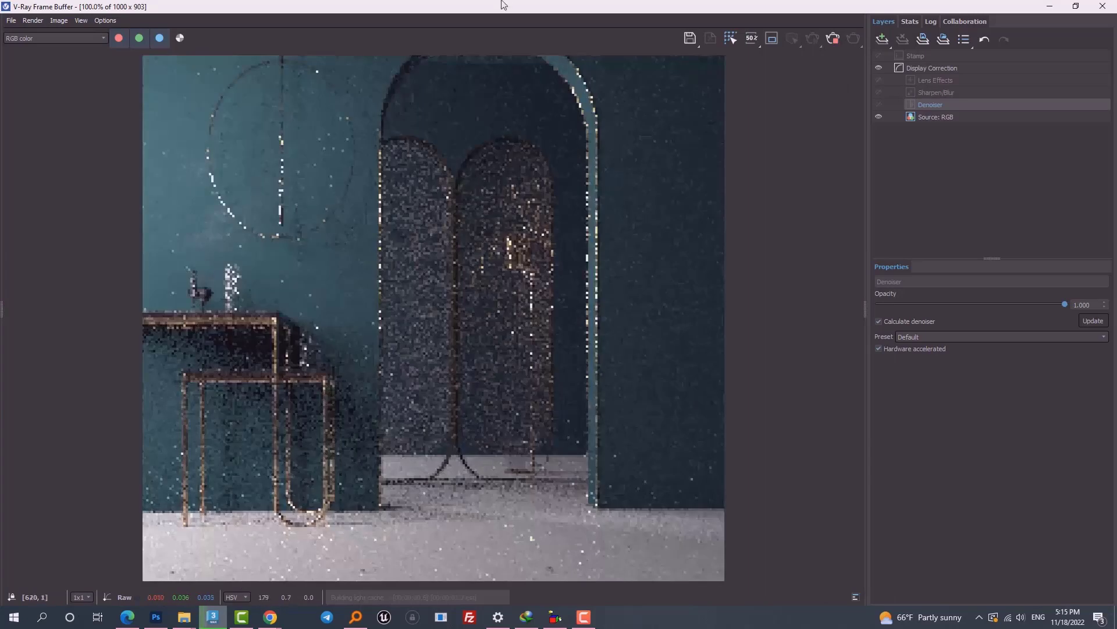
# Step: Restore the frame buffer and show Render Setup's V-Ray tab with the Progressive sampler settings
pyautogui.doubleClick(504, 5)
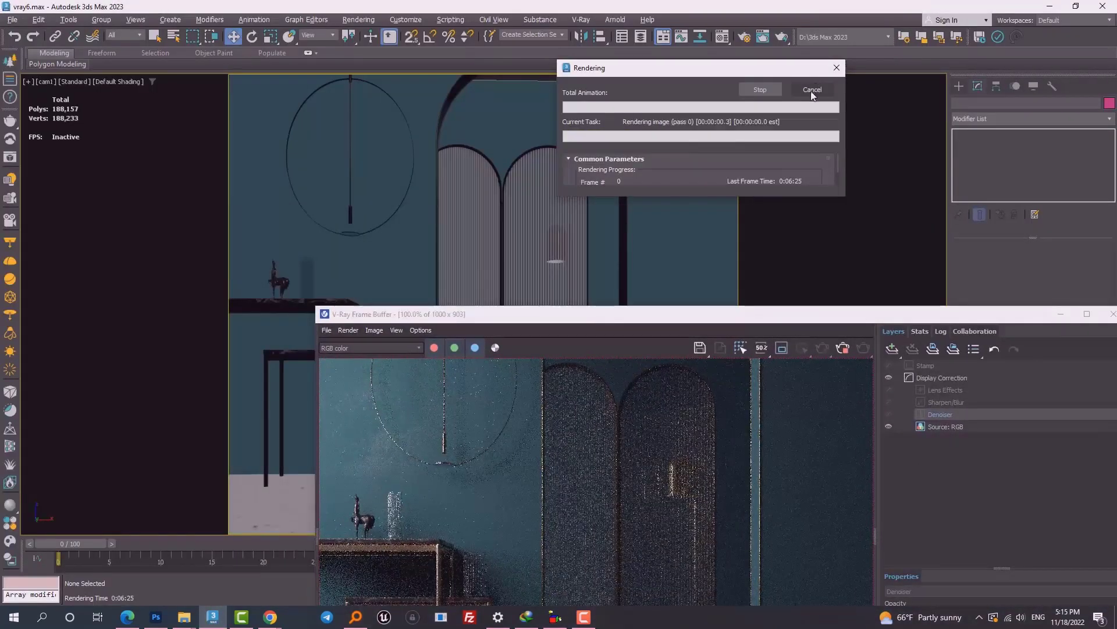
pyautogui.click(358, 19)
pyautogui.click(394, 79)
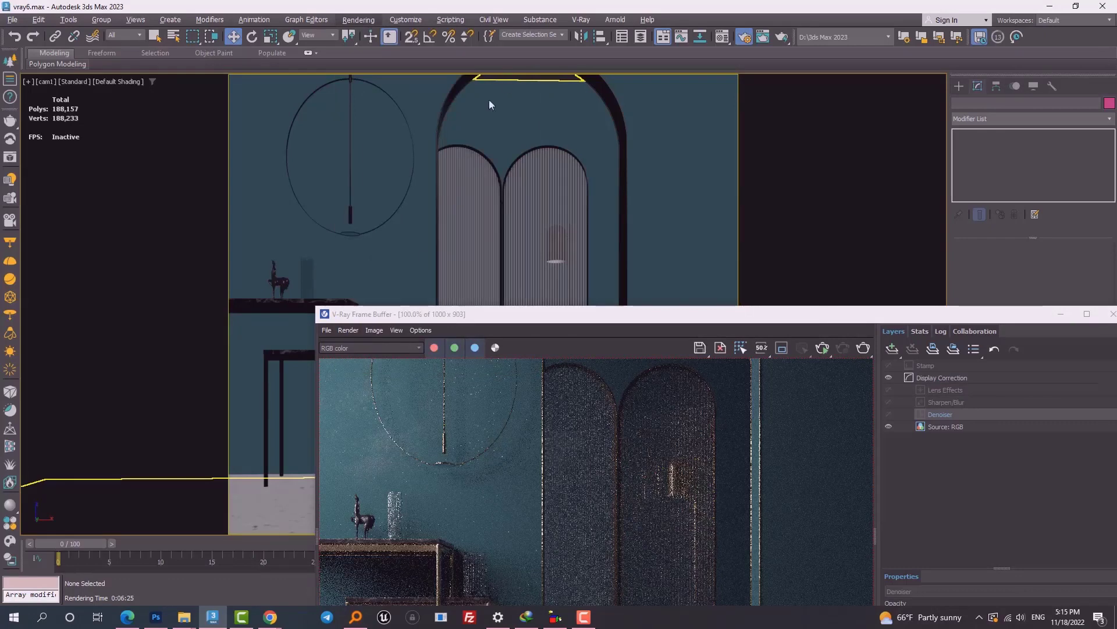
pyautogui.click(663, 130)
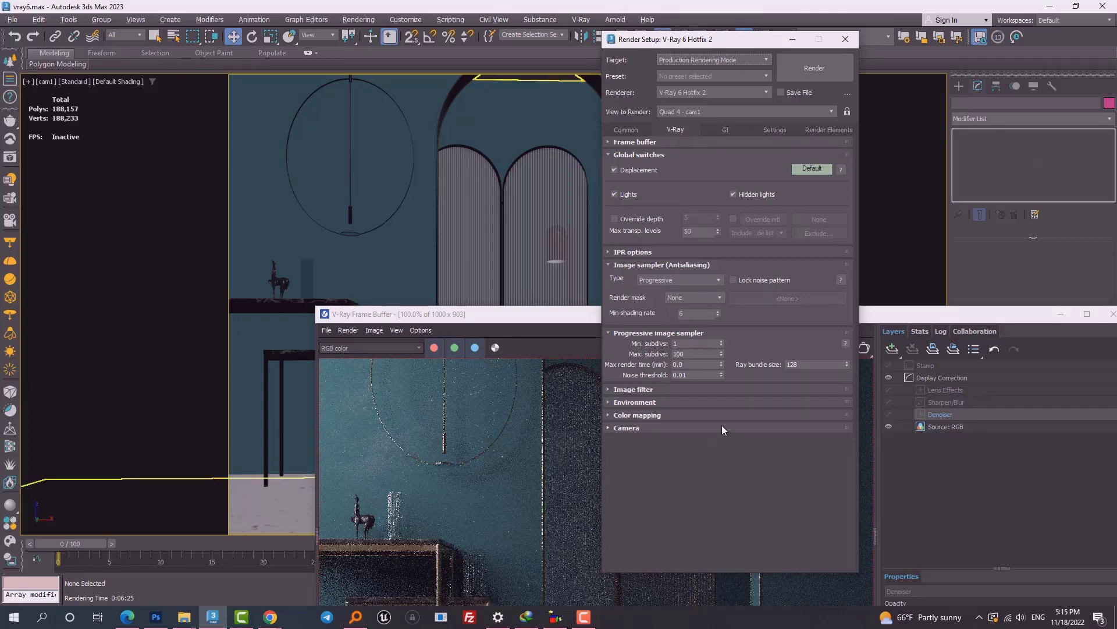
# Step: Reposition the frame buffer, start a render, and move the progress window aside
pyautogui.moveTo(882, 319); pyautogui.dragTo(837, 148)
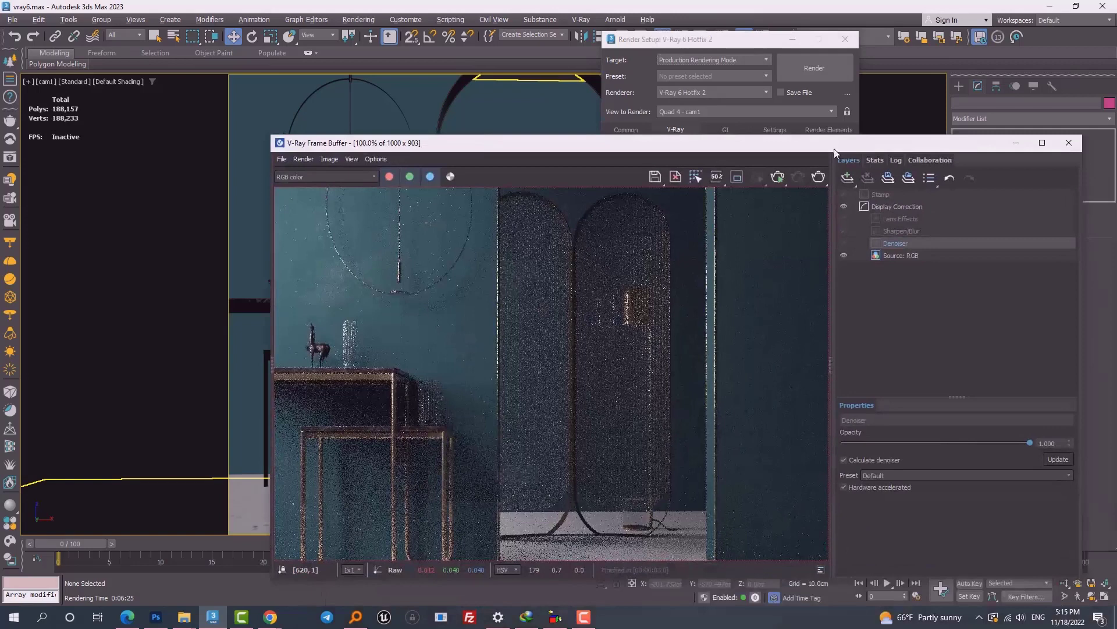
pyautogui.click(819, 177)
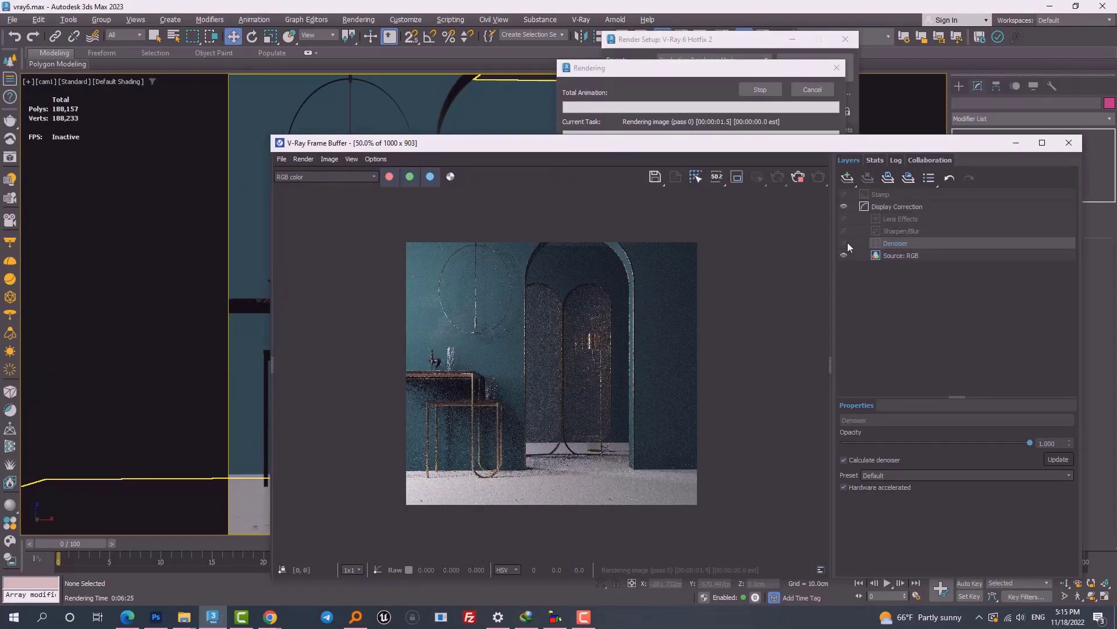
pyautogui.moveTo(653, 68); pyautogui.dragTo(158, 24)
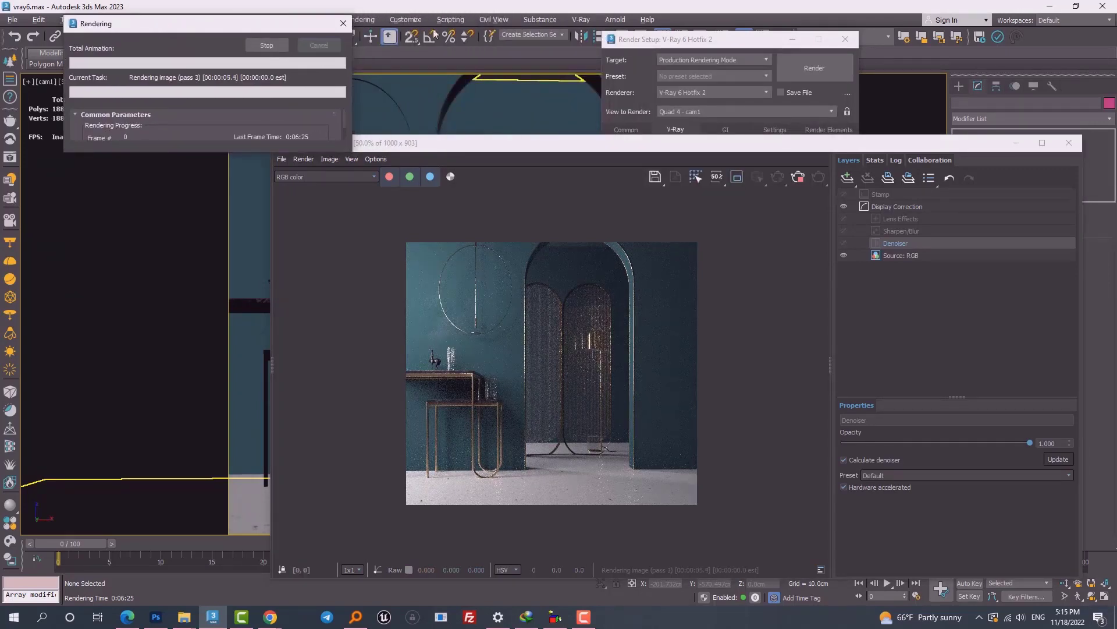
# Step: Set the output width to 2000 (2000 x 1806), render, and maximize the result
pyautogui.click(645, 62)
pyautogui.click(623, 128)
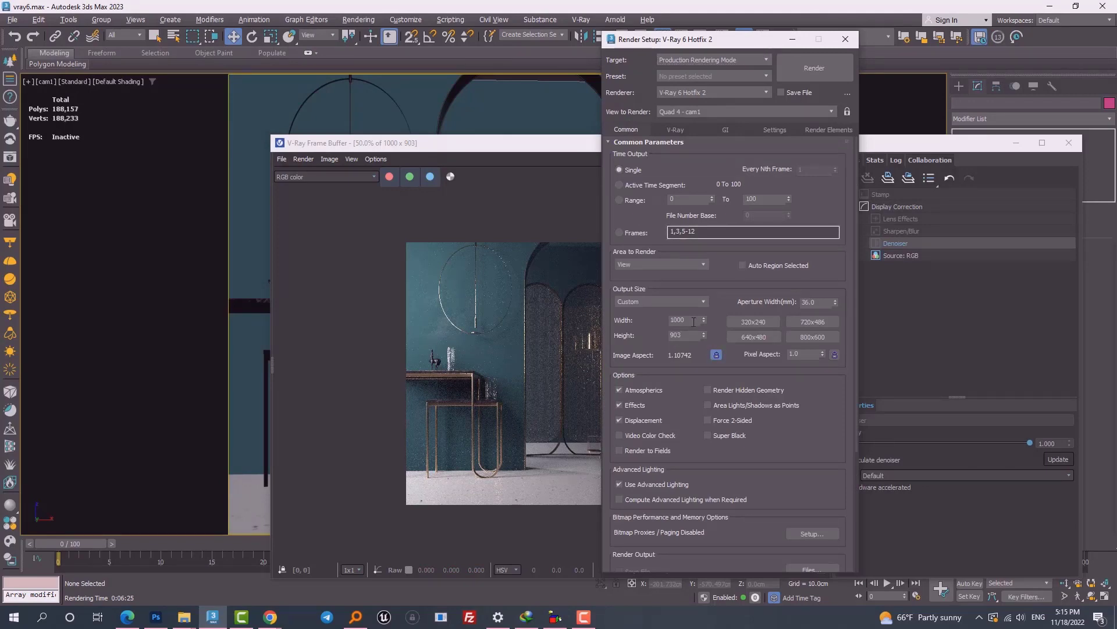
pyautogui.doubleClick(686, 321)
pyautogui.click(814, 68)
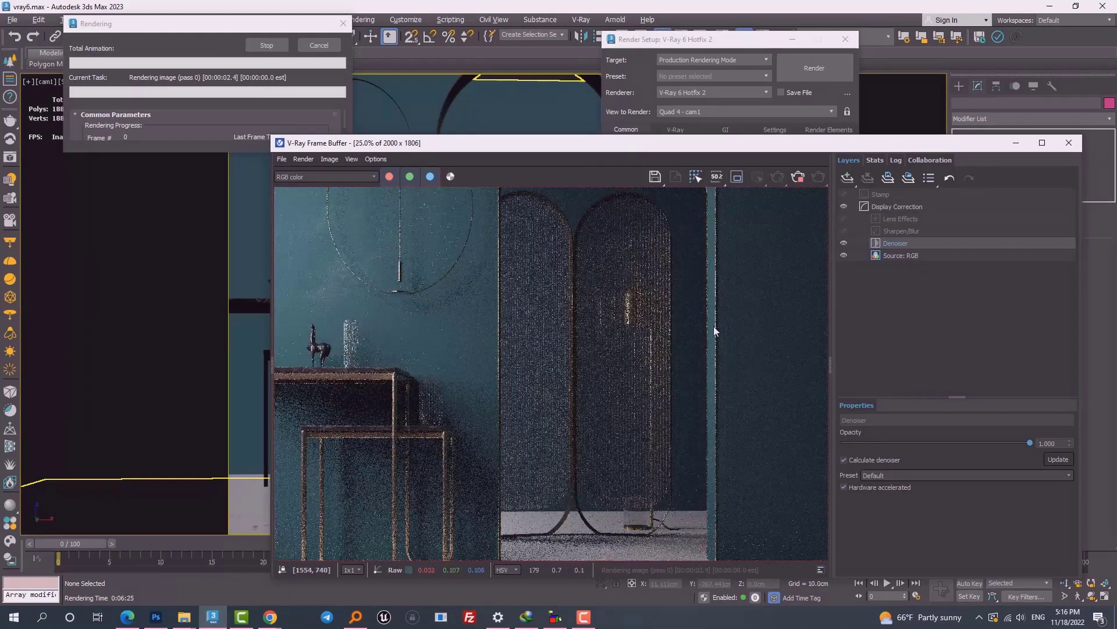
pyautogui.doubleClick(684, 142)
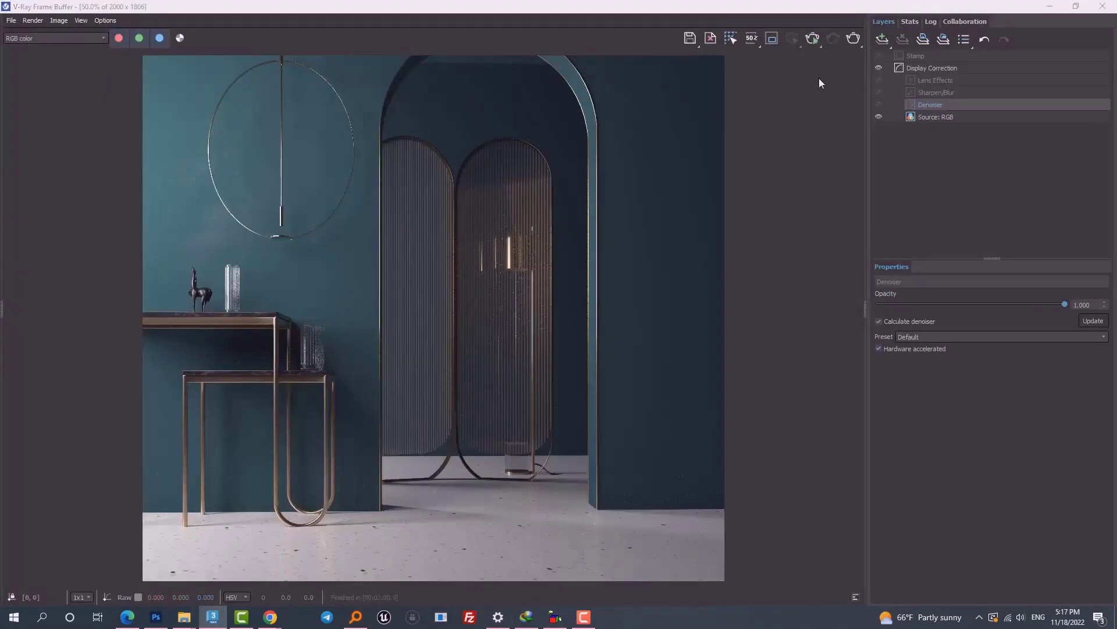
# Step: Pan and zoom around the raw 2000 x 1806 render to inspect its noise
pyautogui.scroll(2, 693, 310)
pyautogui.moveTo(424, 338); pyautogui.dragTo(758, 268, button='middle')
pyautogui.scroll(-1, 631, 285)
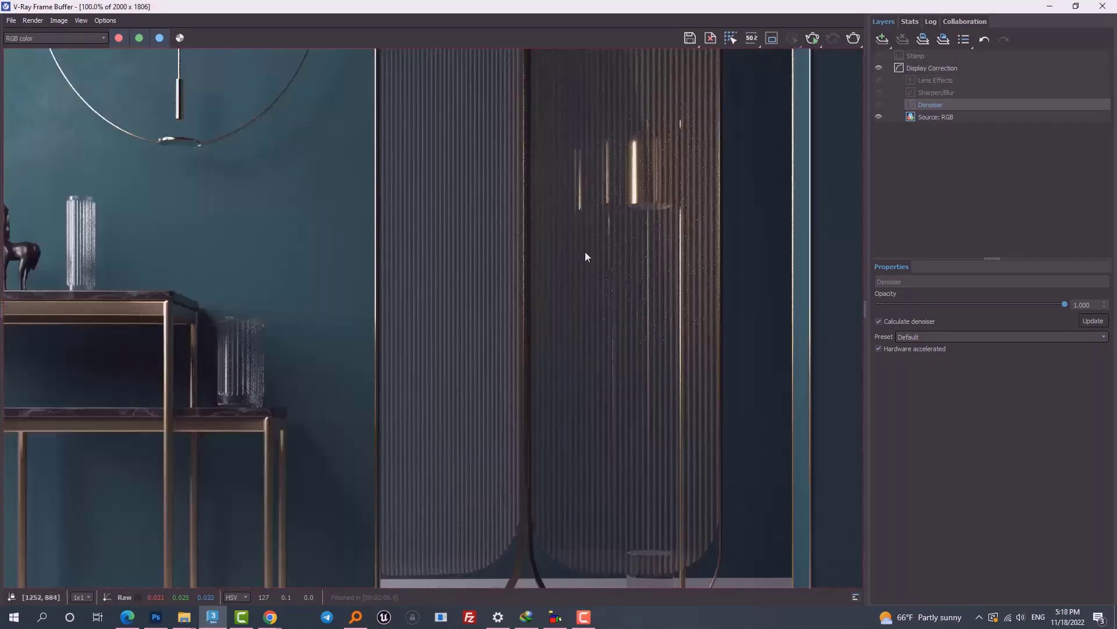
pyautogui.moveTo(620, 152); pyautogui.dragTo(614, 274, button='middle')
pyautogui.scroll(-1, 430, 355)
pyautogui.scroll(3, 309, 314)
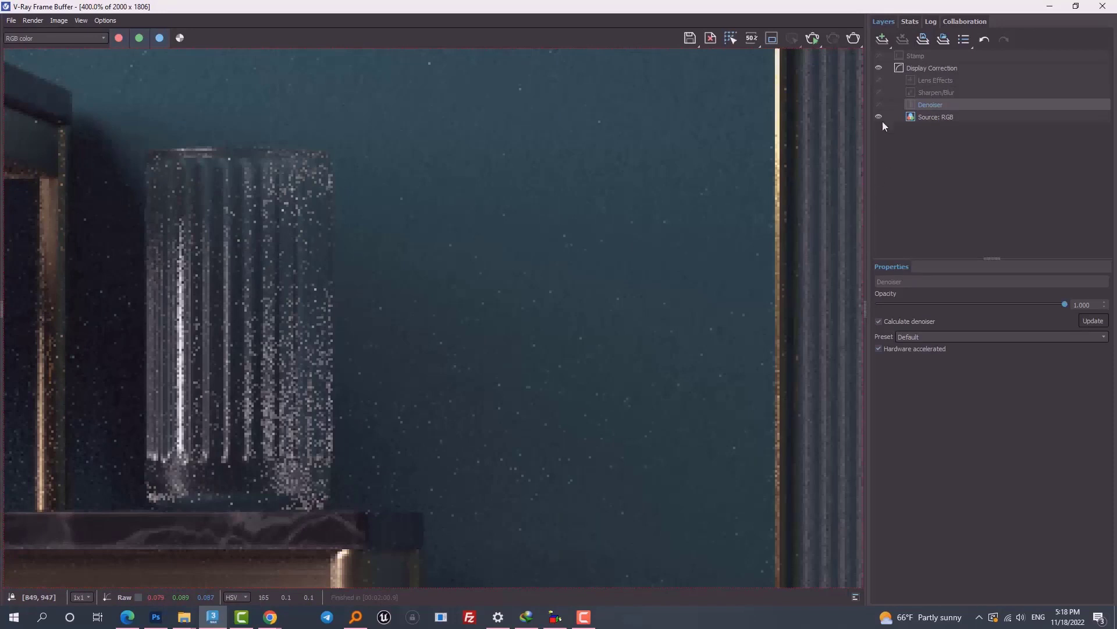
# Step: Show the denoised result and inspect the ribbed wall, reflective panel and floor corner
pyautogui.click(877, 106)
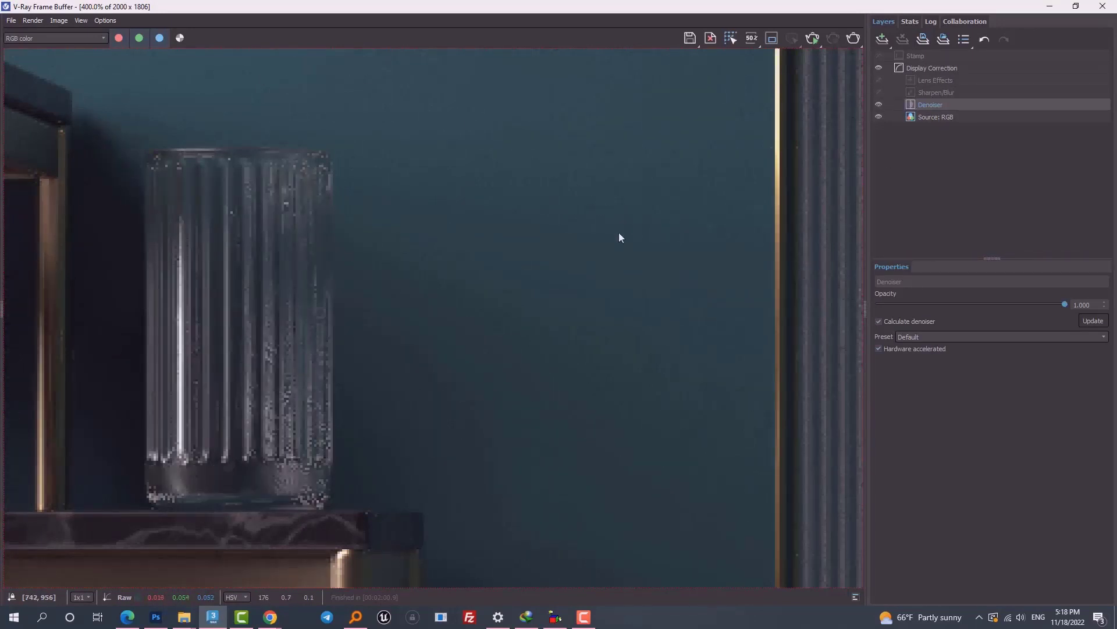
pyautogui.scroll(-1, 621, 237)
pyautogui.moveTo(652, 162); pyautogui.dragTo(609, 526, button='middle')
pyautogui.moveTo(762, 250); pyautogui.dragTo(256, 240, button='middle')
pyautogui.scroll(-2, 682, 243)
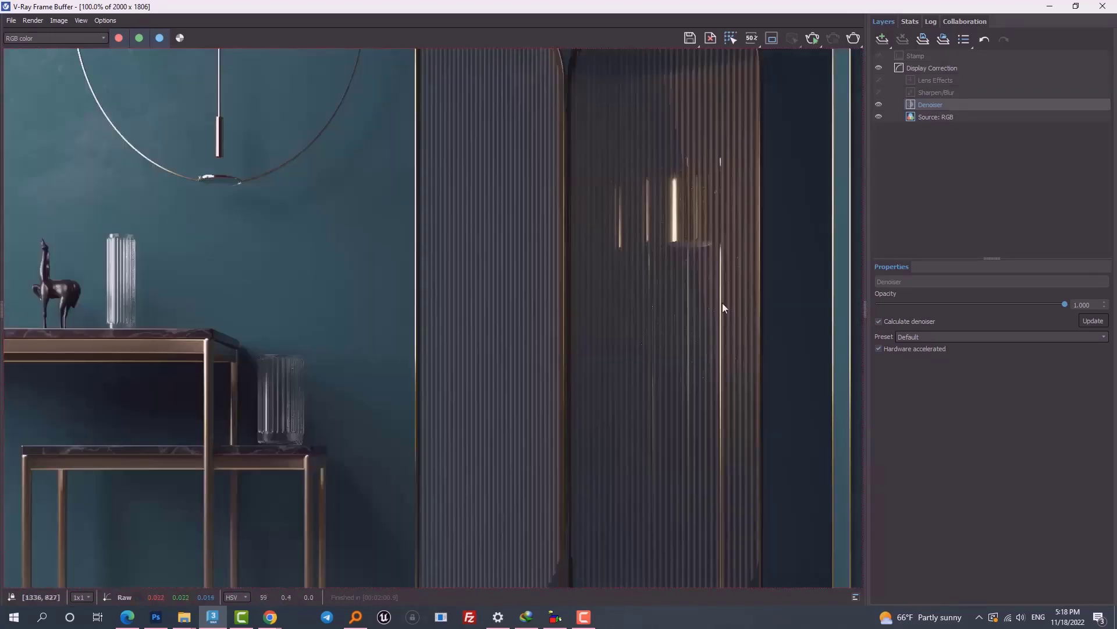
pyautogui.scroll(1, 722, 303)
pyautogui.scroll(-2, 557, 214)
pyautogui.scroll(1, 614, 362)
pyautogui.scroll(1, 635, 440)
pyautogui.moveTo(634, 437); pyautogui.dragTo(499, 5, button='middle')
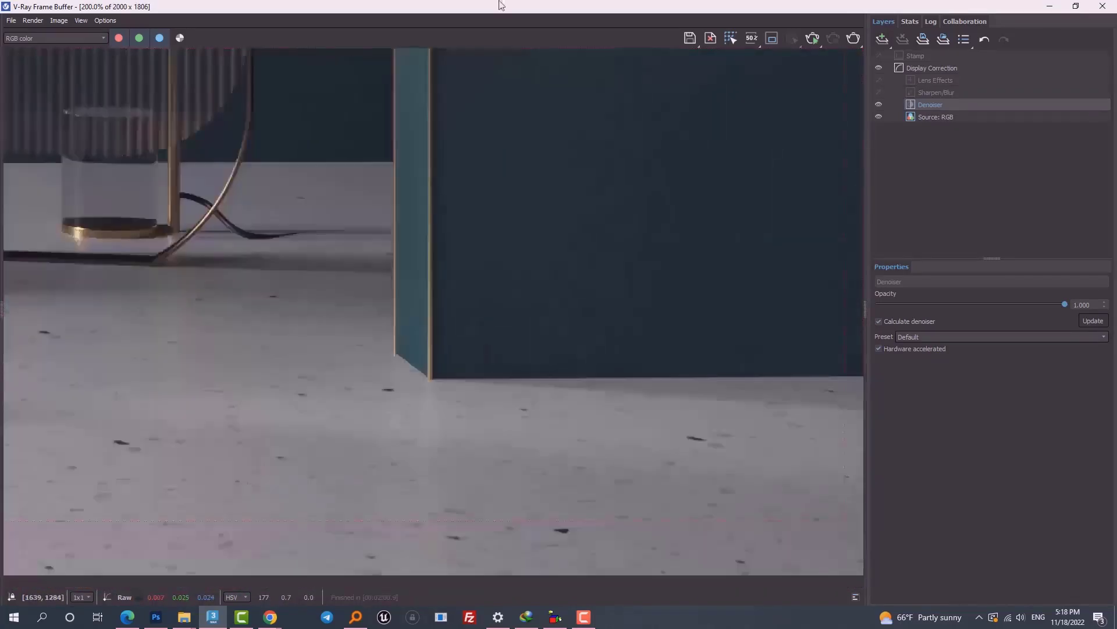
pyautogui.scroll(1, 438, 282)
pyautogui.scroll(-3, 430, 282)
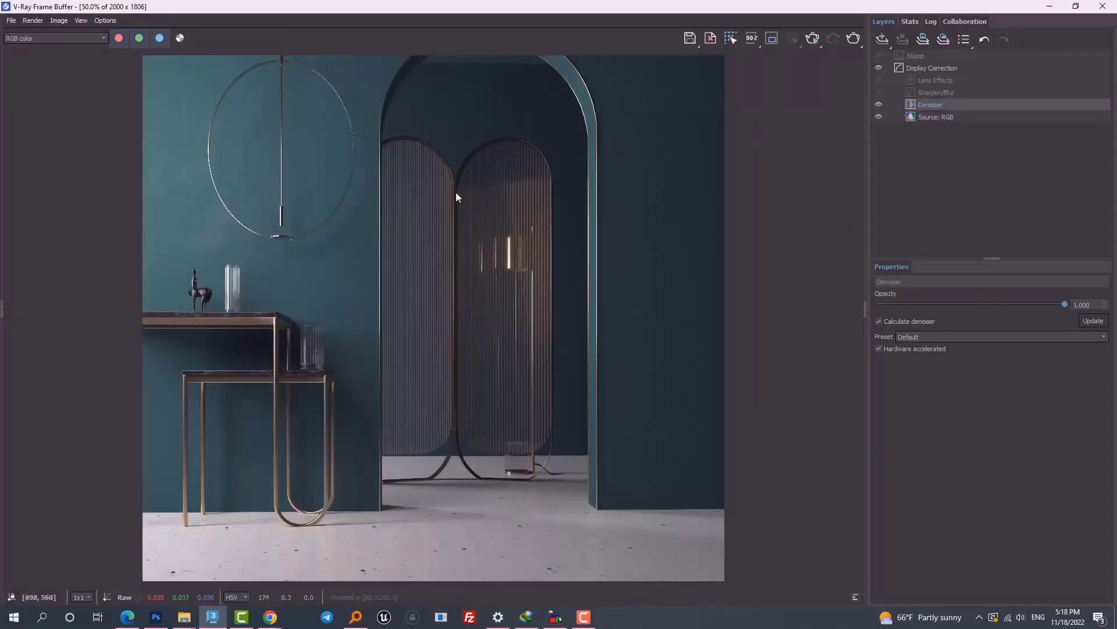
# Step: Toggle the denoiser to compare the statue and glass, then zoom out to 50%
pyautogui.click(878, 106)
pyautogui.scroll(1, 240, 283)
pyautogui.scroll(2, 197, 287)
pyautogui.moveTo(307, 379); pyautogui.dragTo(673, 583, button='middle')
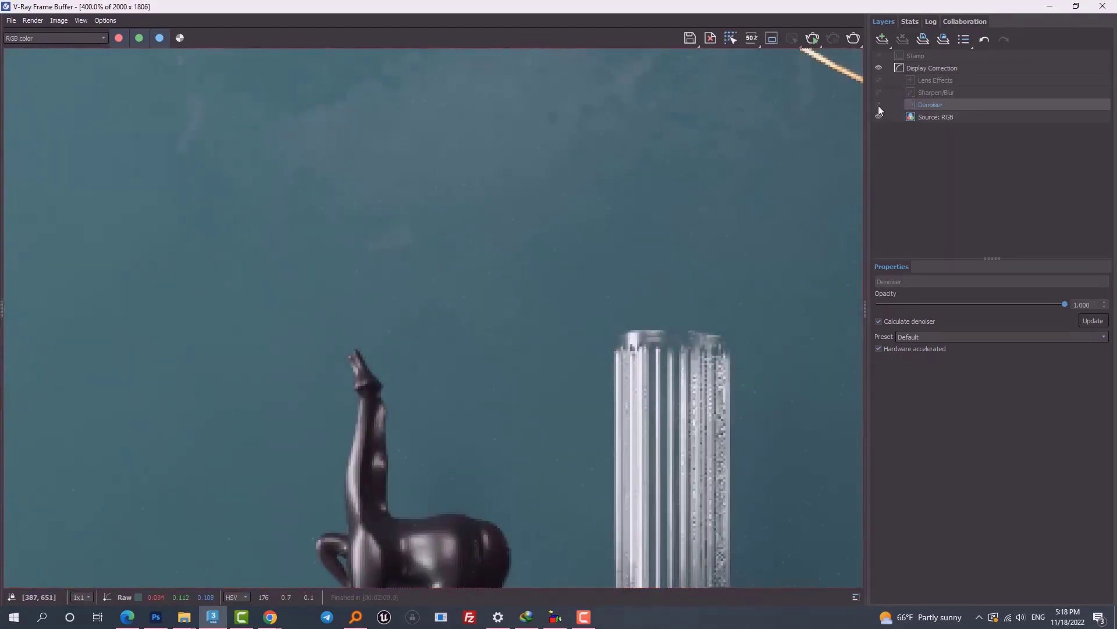
pyautogui.scroll(-1, 136, 208)
pyautogui.moveTo(707, 217); pyautogui.dragTo(423, 483, button='middle')
pyautogui.scroll(-2, 649, 279)
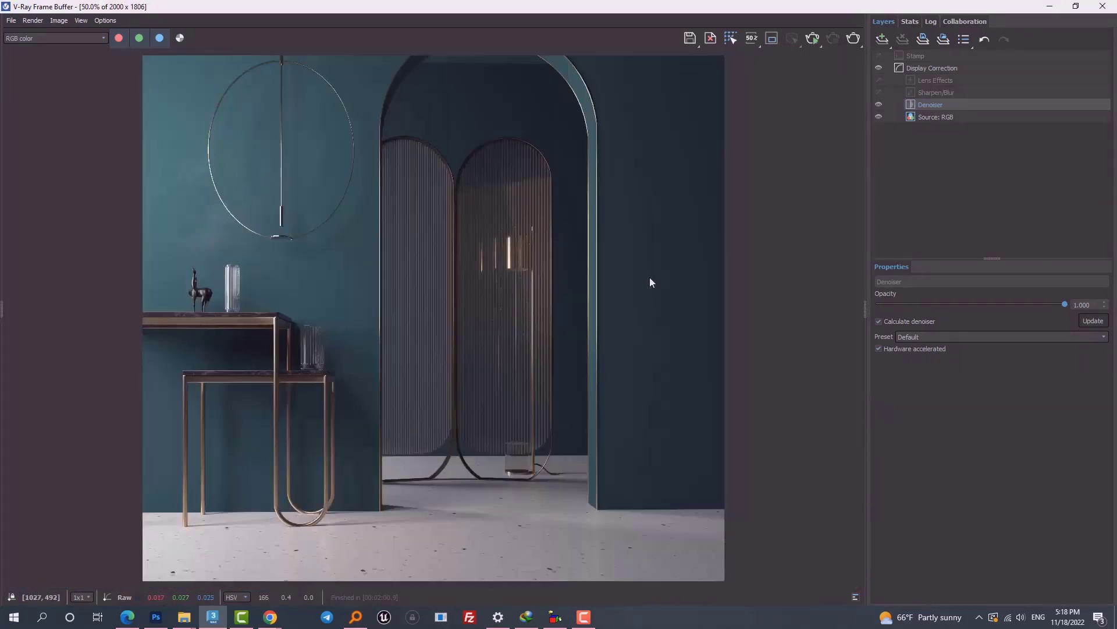
pyautogui.scroll(2, 508, 245)
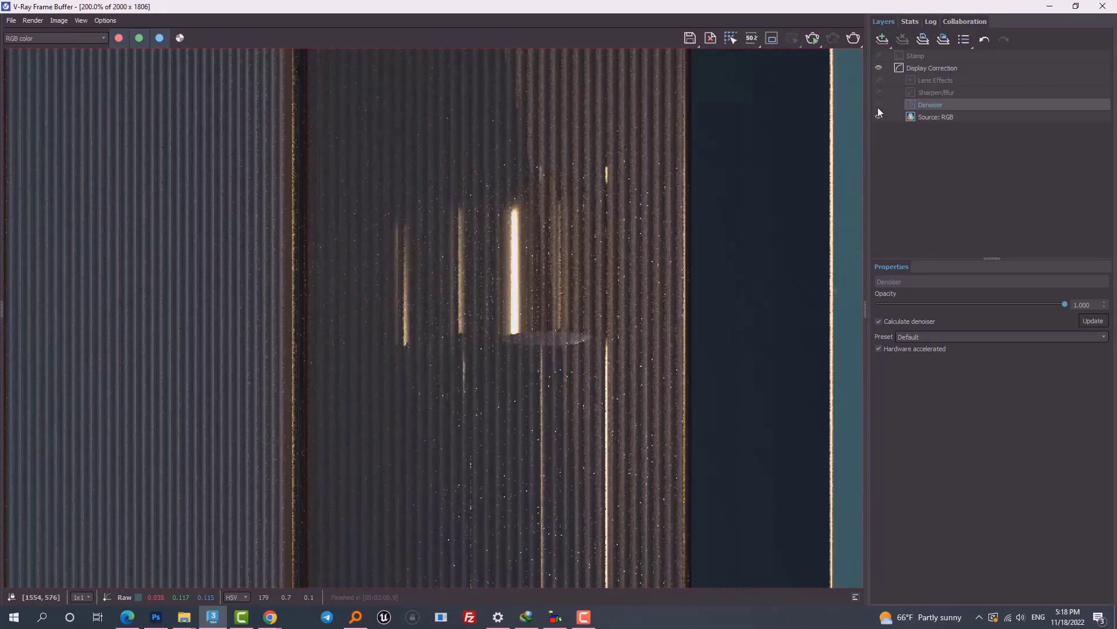
pyautogui.scroll(-2, 632, 382)
pyautogui.scroll(2, 610, 507)
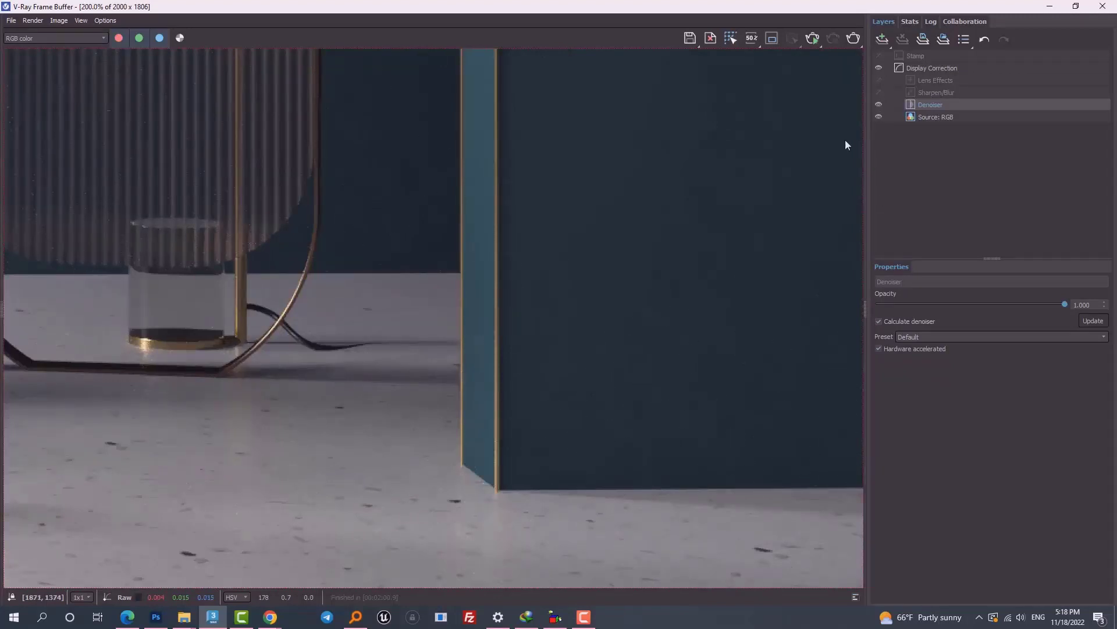
pyautogui.scroll(-1, 845, 139)
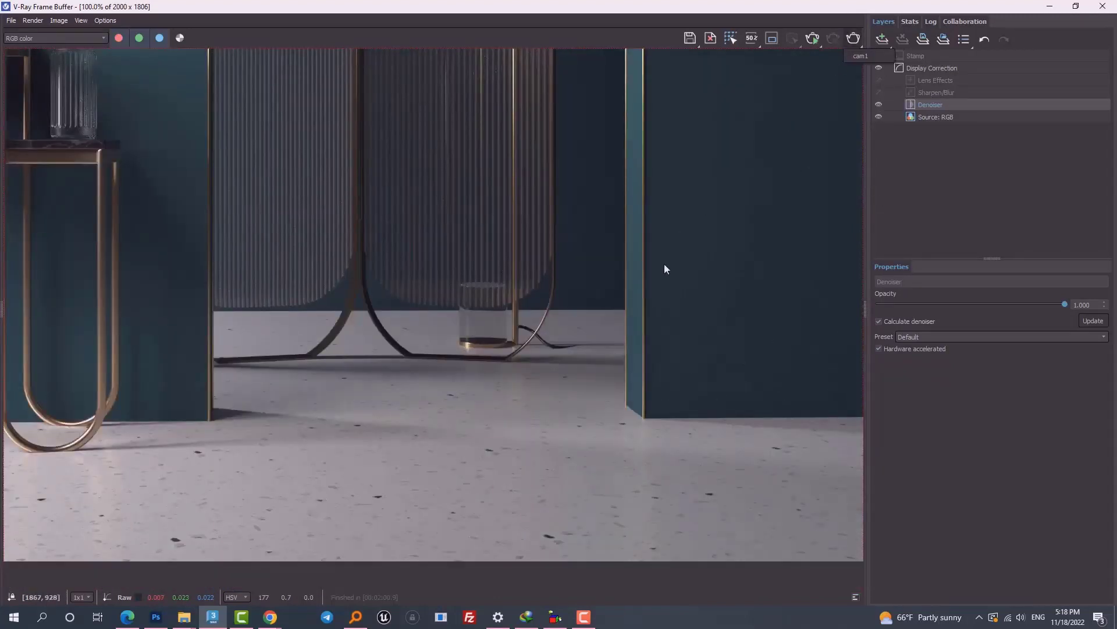
pyautogui.scroll(-1, 717, 244)
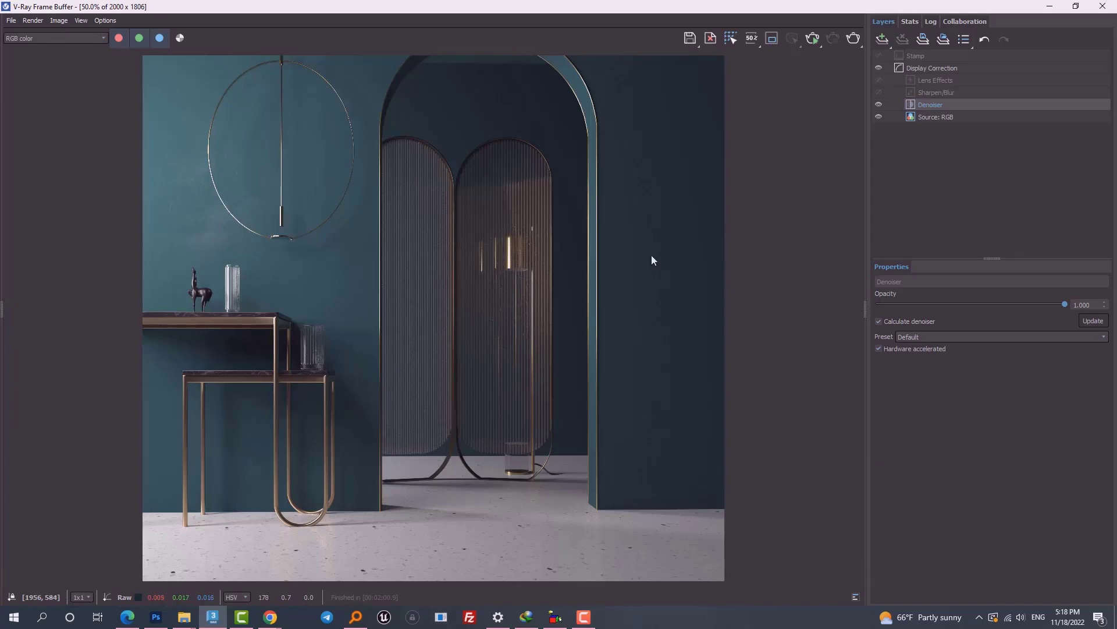
# Step: Start a fresh render, cancel it partway, and maximize the frame buffer on the console
pyautogui.click(853, 38)
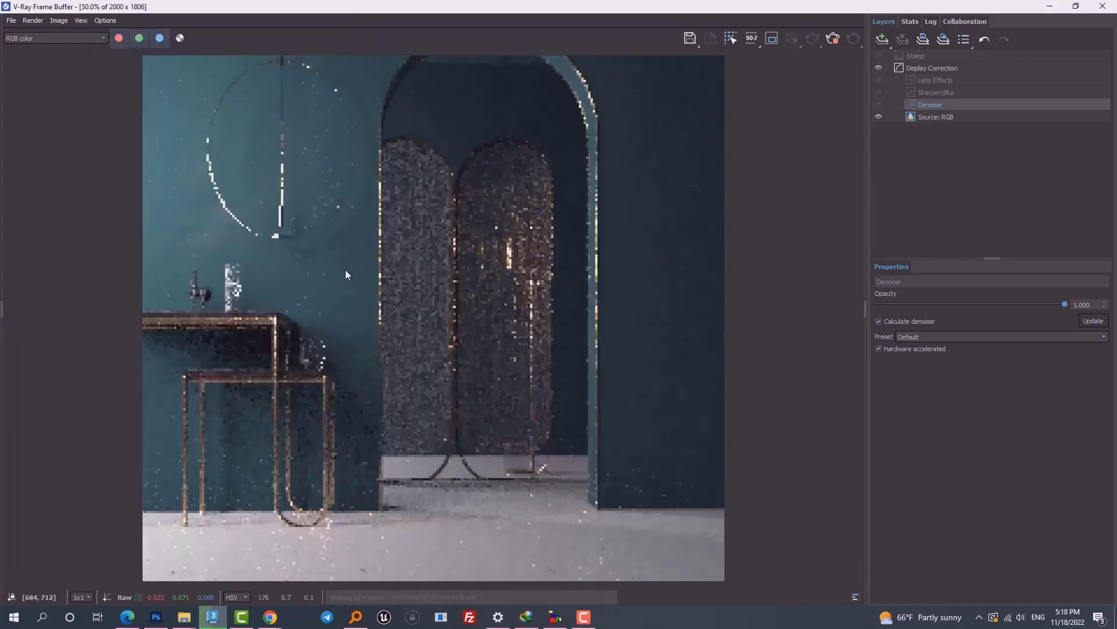
pyautogui.scroll(3, 321, 250)
pyautogui.scroll(-3, 343, 256)
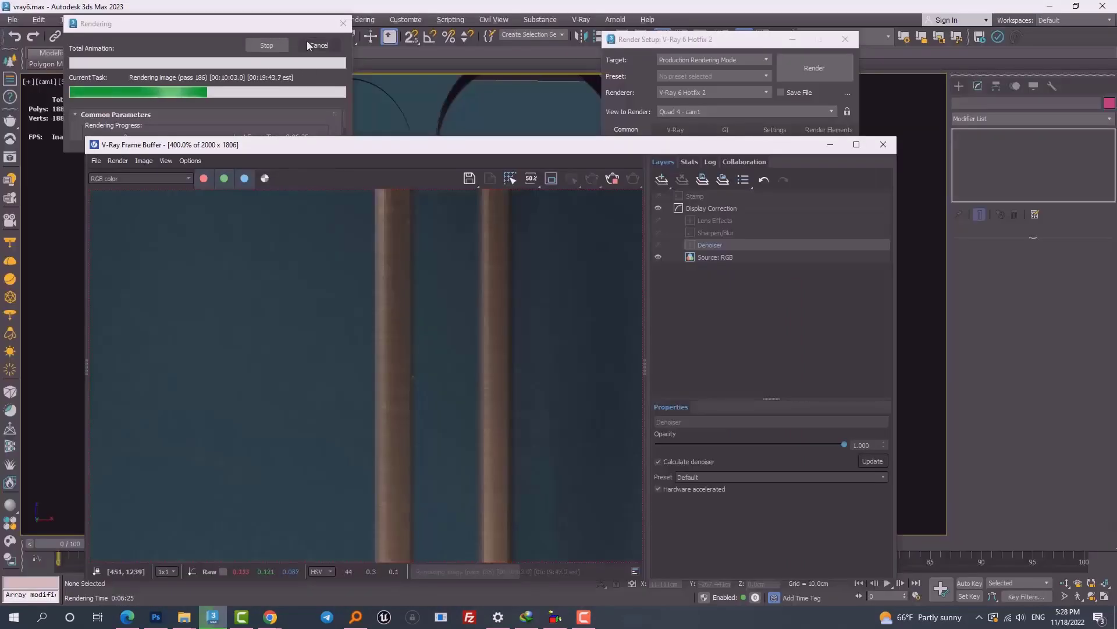
pyautogui.scroll(-5, 395, 290)
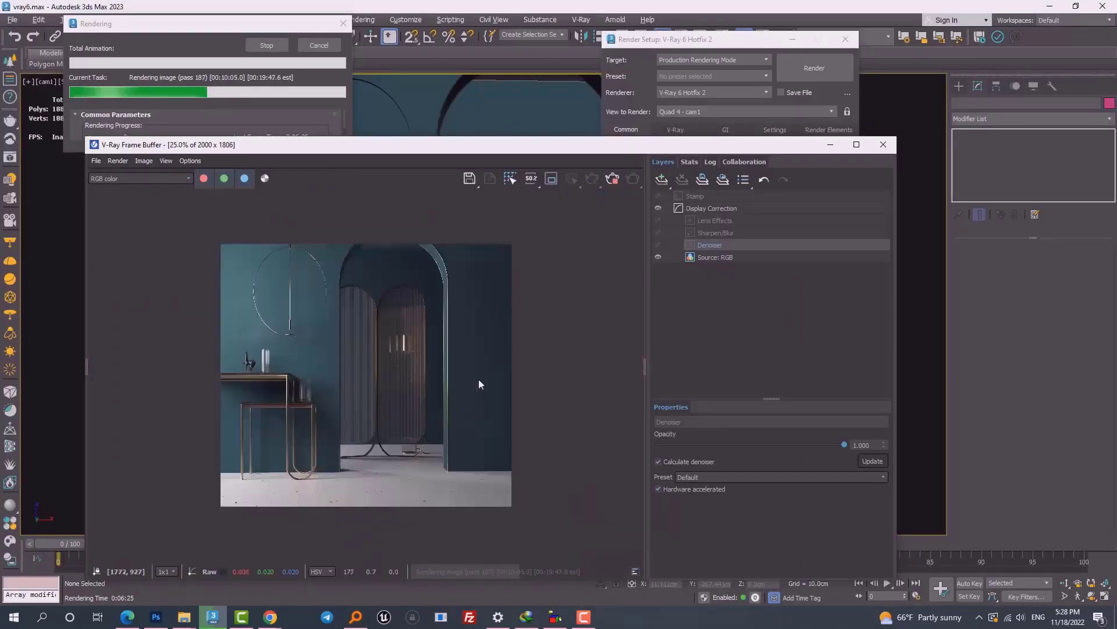
pyautogui.scroll(2, 452, 281)
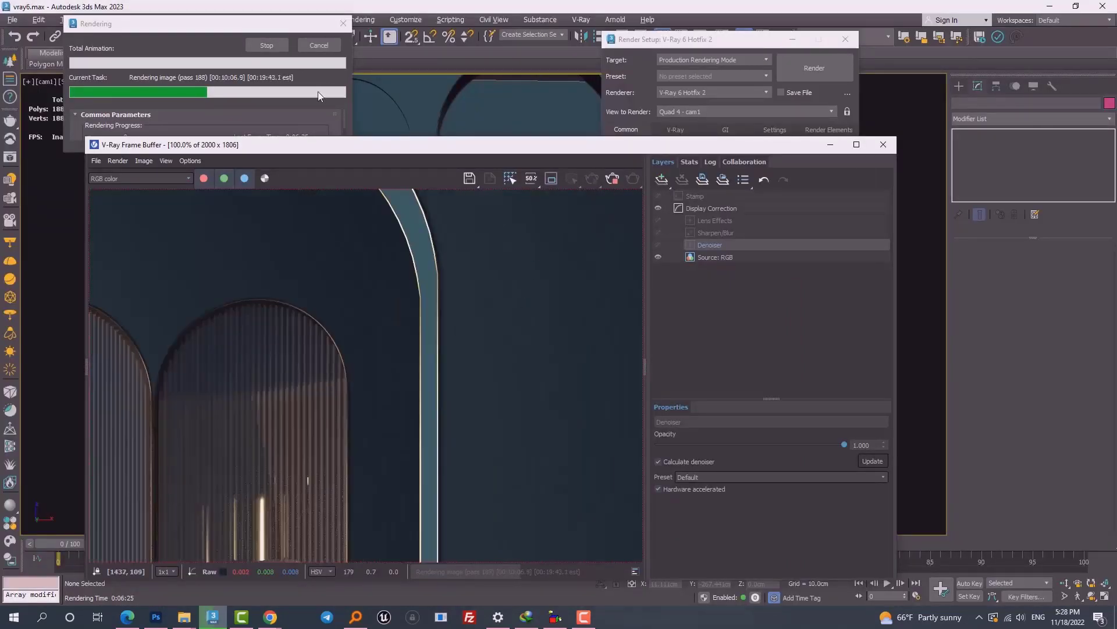
pyautogui.click(334, 48)
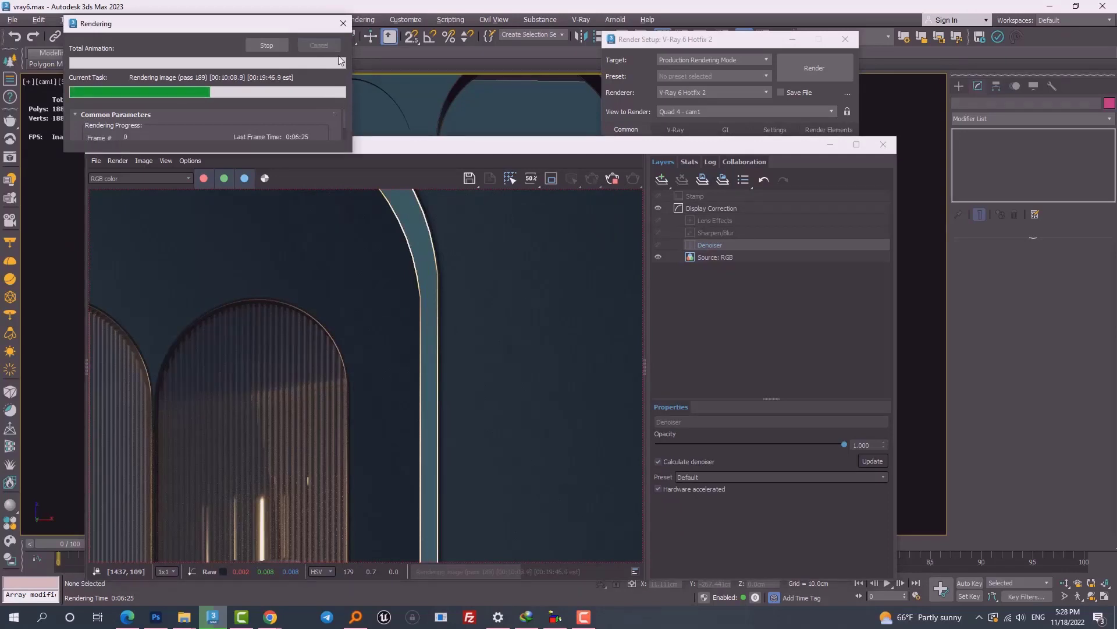
pyautogui.doubleClick(418, 144)
pyautogui.moveTo(383, 302); pyautogui.dragTo(459, 249, button='middle')
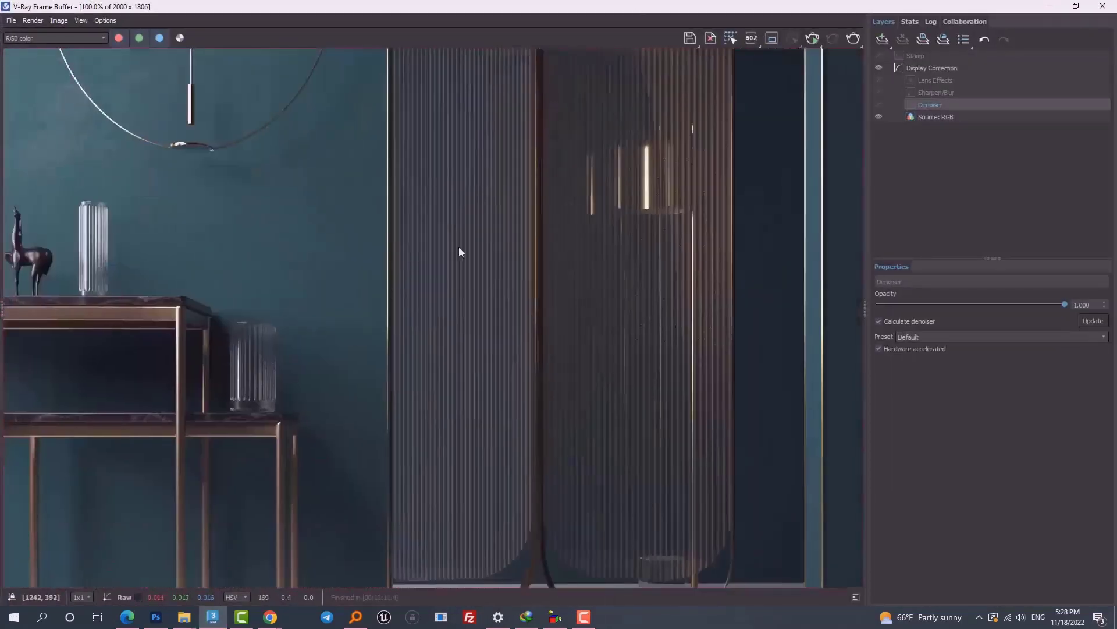
# Step: Zoom and pan over the table legs, floor and arched fluted panels to check grain
pyautogui.scroll(2, 451, 330)
pyautogui.scroll(-2, 450, 256)
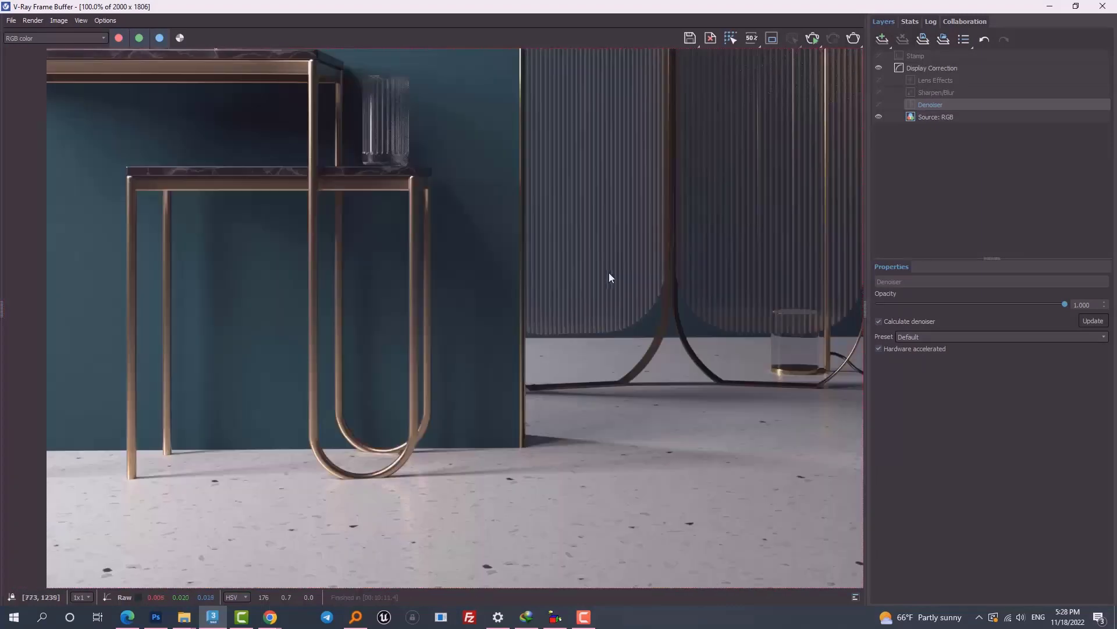
pyautogui.moveTo(598, 271); pyautogui.dragTo(325, 531, button='middle')
pyautogui.scroll(2, 535, 226)
pyautogui.scroll(-2, 509, 362)
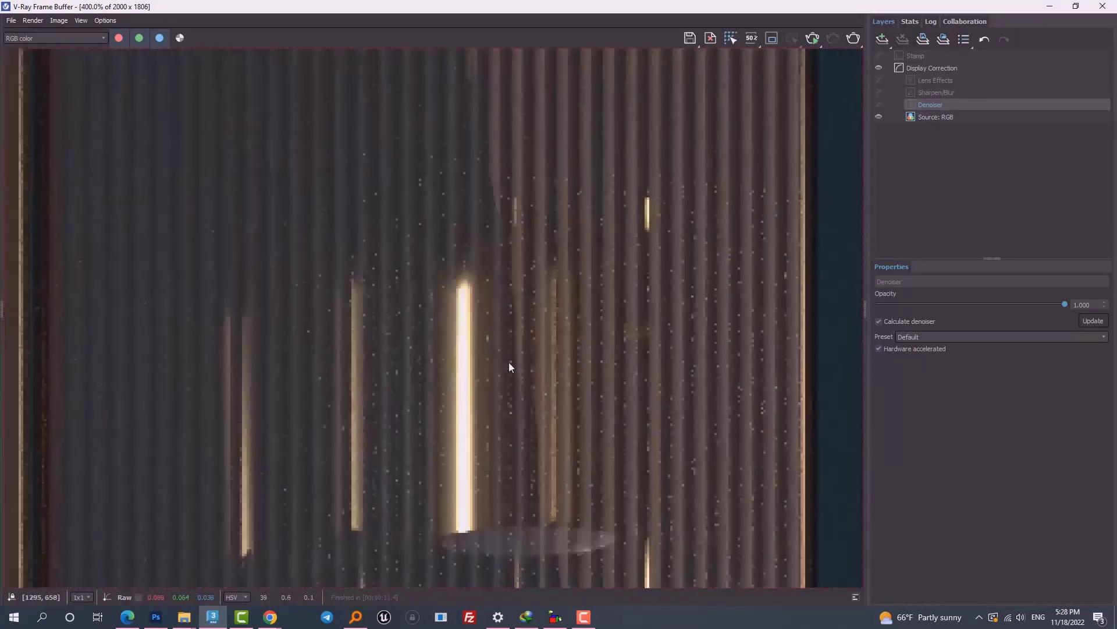
pyautogui.moveTo(631, 403); pyautogui.dragTo(413, 254, button='middle')
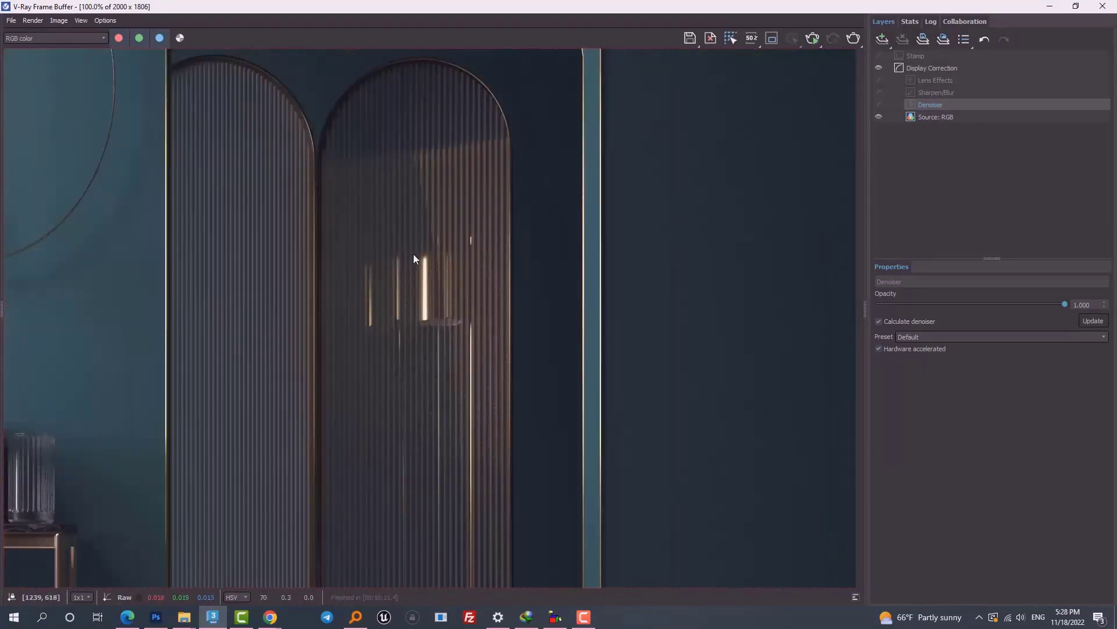
pyautogui.scroll(2, 236, 230)
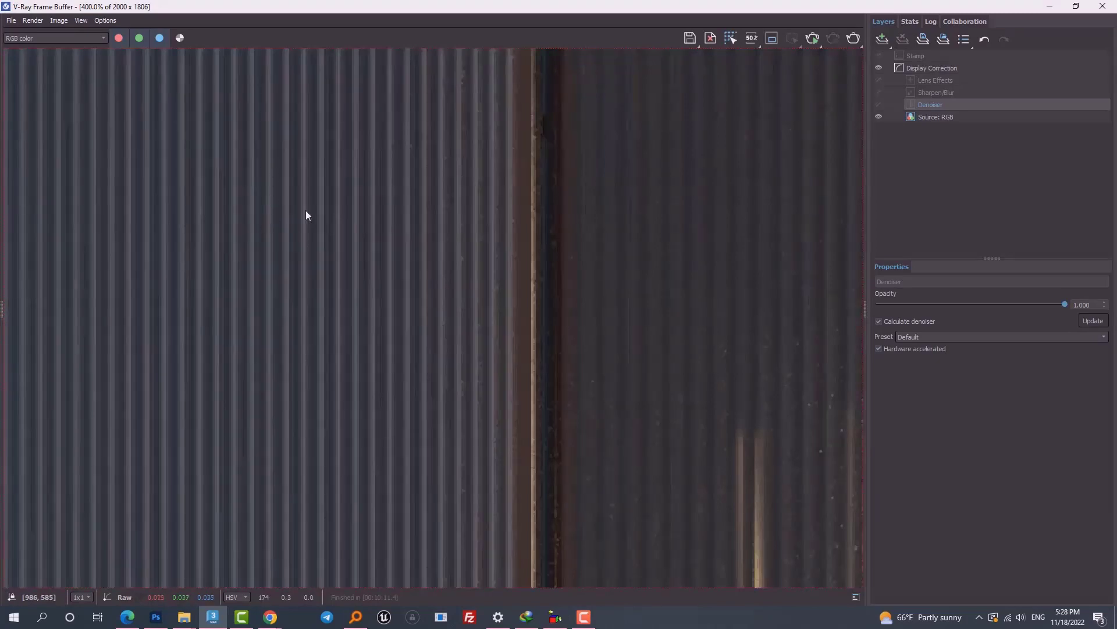
pyautogui.scroll(-1, 329, 206)
# Step: Inspect the lit tubes behind the screen, then switch the Denoiser layer back on
pyautogui.moveTo(604, 294); pyautogui.dragTo(416, 195, button='middle')
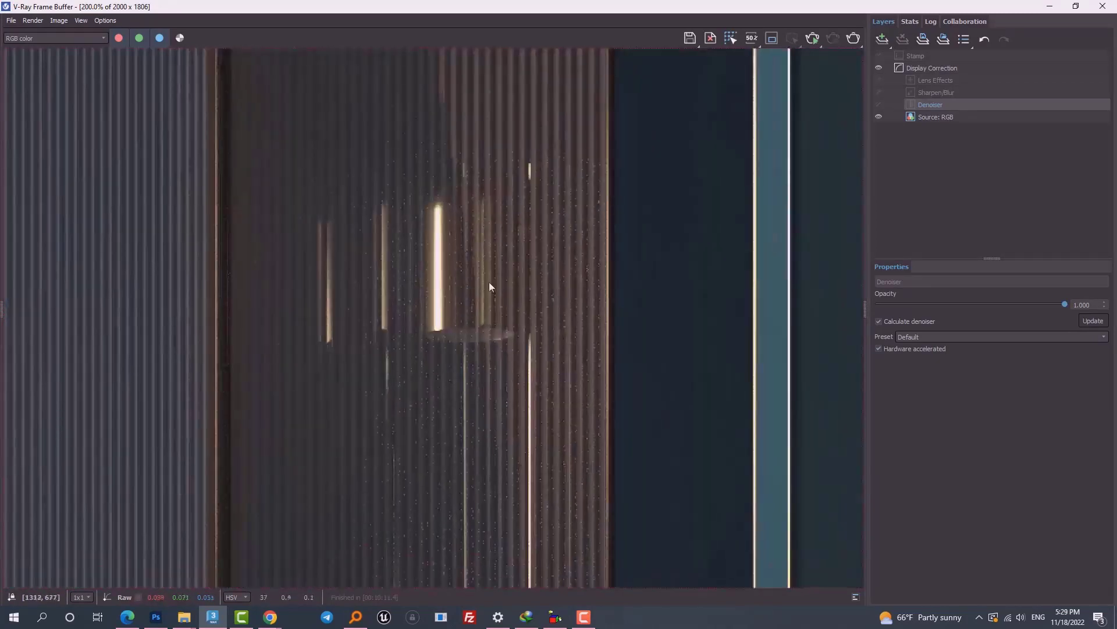
pyautogui.scroll(-2, 479, 278)
pyautogui.scroll(4, 546, 198)
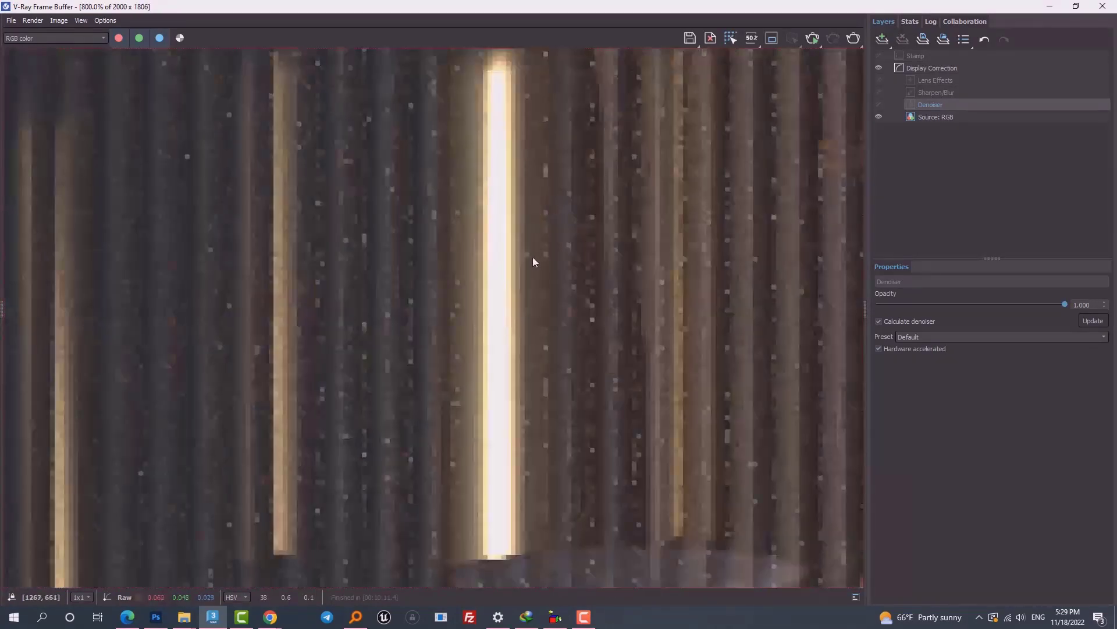
pyautogui.scroll(-2, 540, 274)
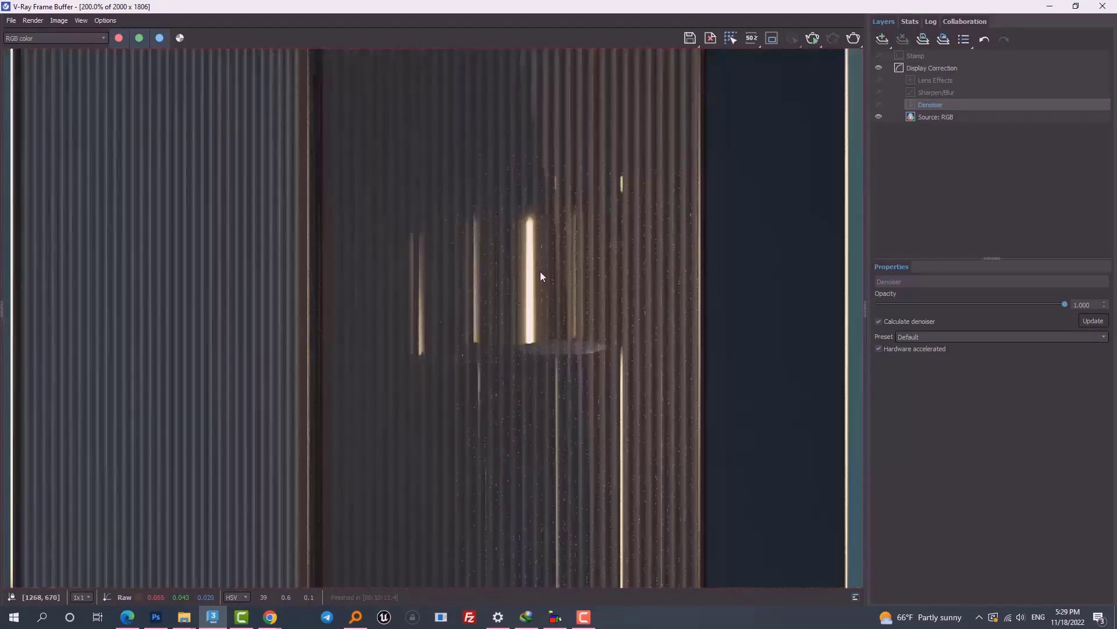
pyautogui.scroll(3, 518, 310)
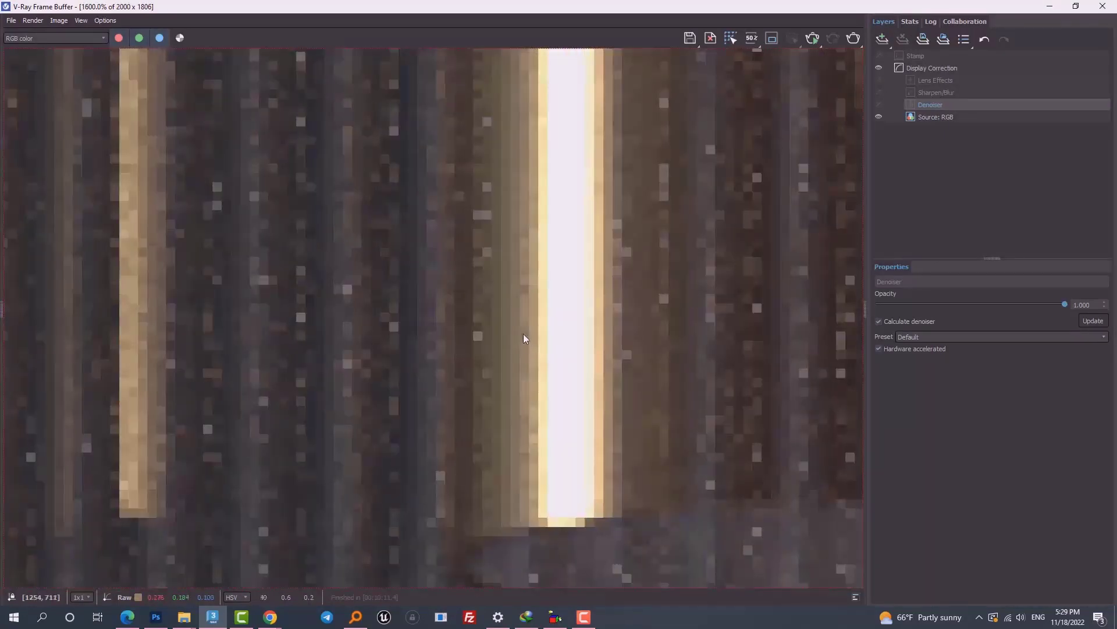
pyautogui.scroll(-2, 524, 336)
pyautogui.scroll(-2, 527, 333)
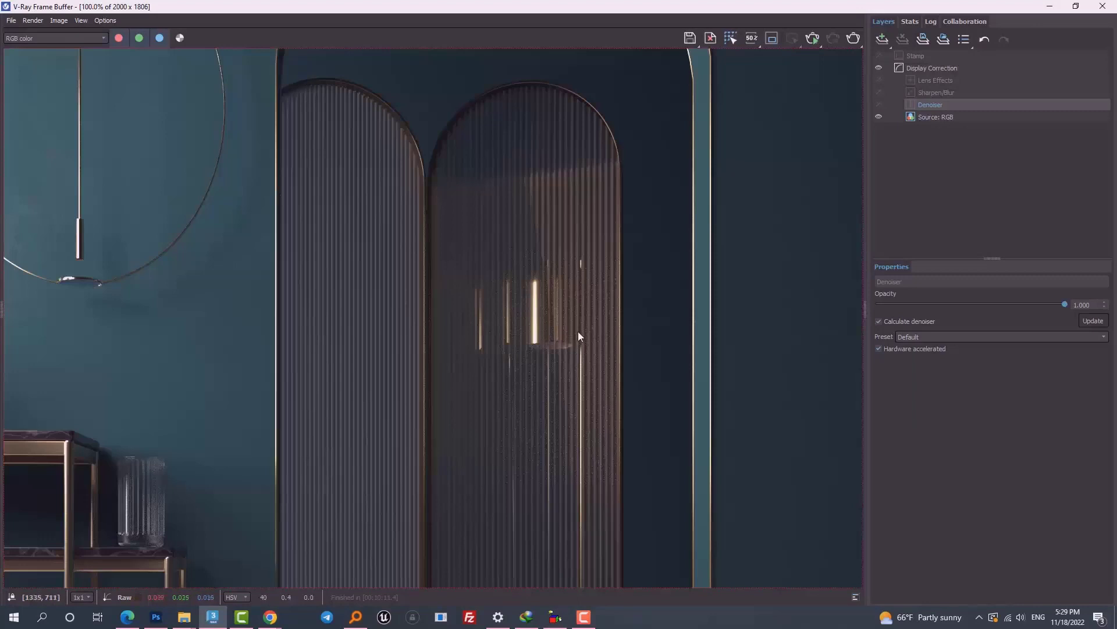
pyautogui.scroll(2, 576, 338)
pyautogui.scroll(-2, 570, 369)
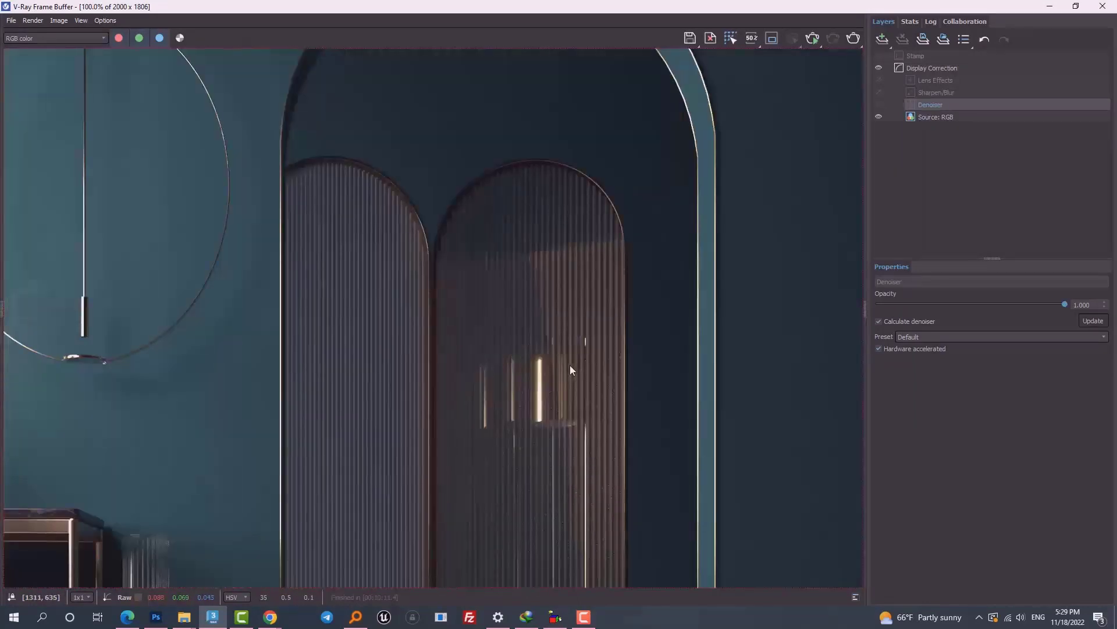
pyautogui.click(879, 105)
# Step: Zoom into the ribbed screen and toggle the denoiser off and back on to compare
pyautogui.scroll(1, 598, 455)
pyautogui.scroll(1, 605, 445)
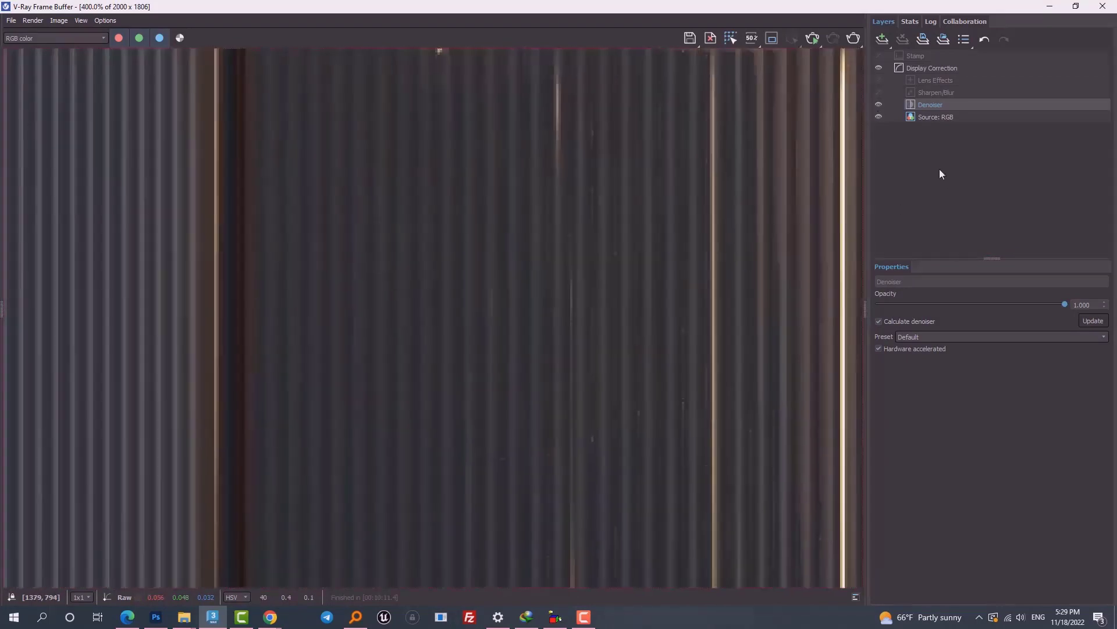
pyautogui.scroll(-3, 561, 344)
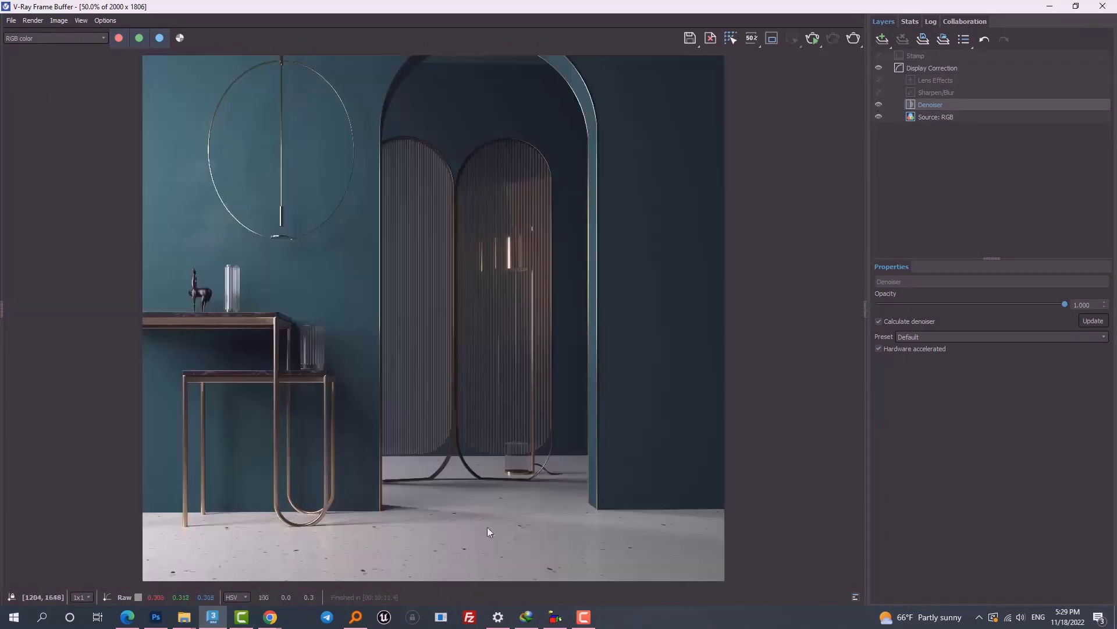
pyautogui.scroll(1, 403, 384)
pyautogui.scroll(1, 619, 235)
pyautogui.scroll(1, 568, 406)
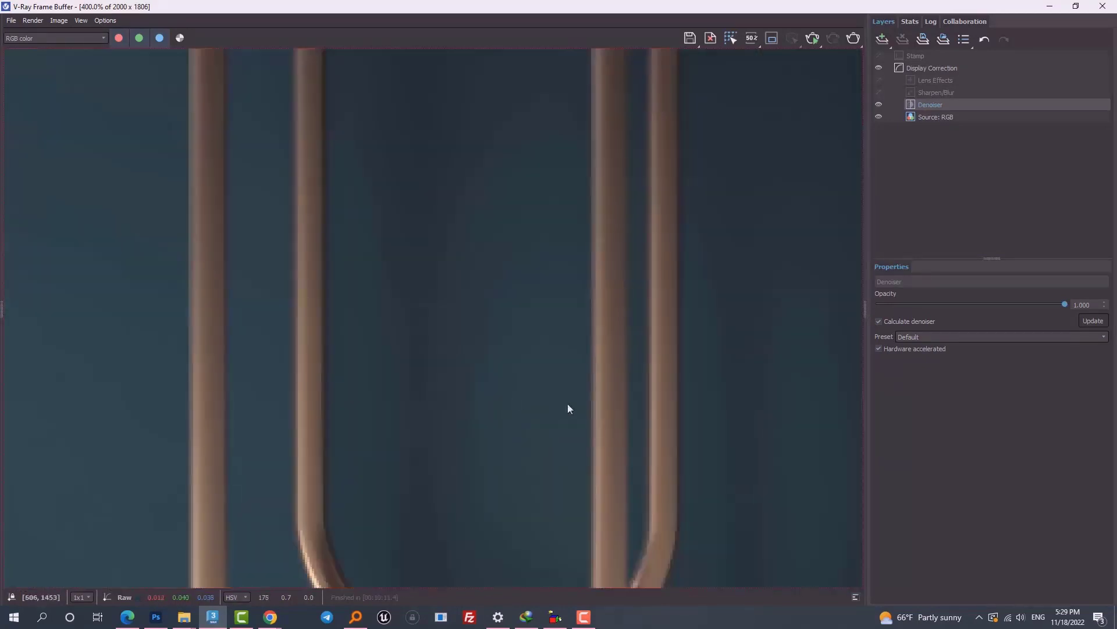
pyautogui.click(879, 104)
pyautogui.click(879, 105)
# Step: Lower the Denoiser opacity to reveal the noise, then restore it to 1.000
pyautogui.scroll(-3, 621, 333)
pyautogui.scroll(-1, 621, 333)
pyautogui.scroll(1, 500, 279)
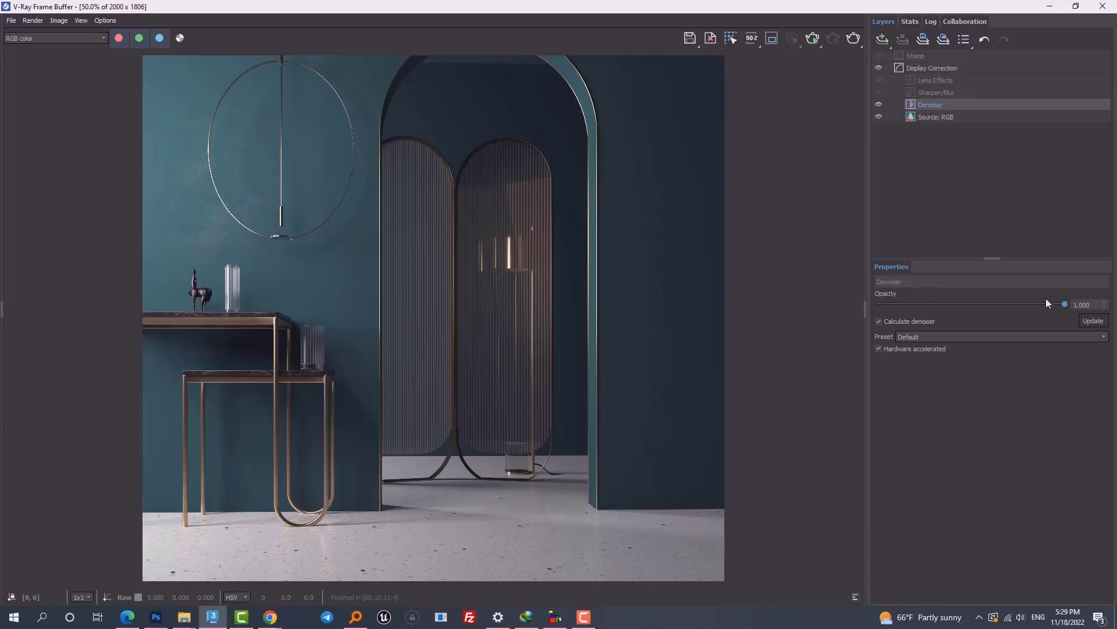
pyautogui.scroll(3, 543, 257)
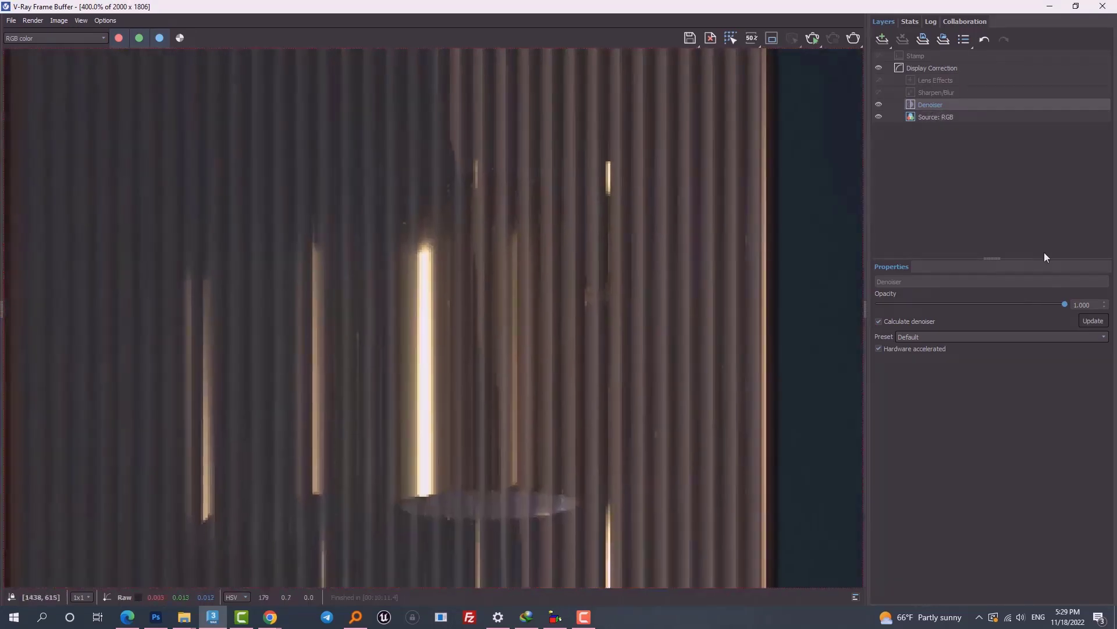
pyautogui.moveTo(1026, 304); pyautogui.dragTo(892, 321)
pyautogui.moveTo(1039, 304); pyautogui.dragTo(1074, 317)
# Step: Try the Strong denoiser preset, view the tables and floor, and turn the denoiser off to compare
pyautogui.click(927, 338)
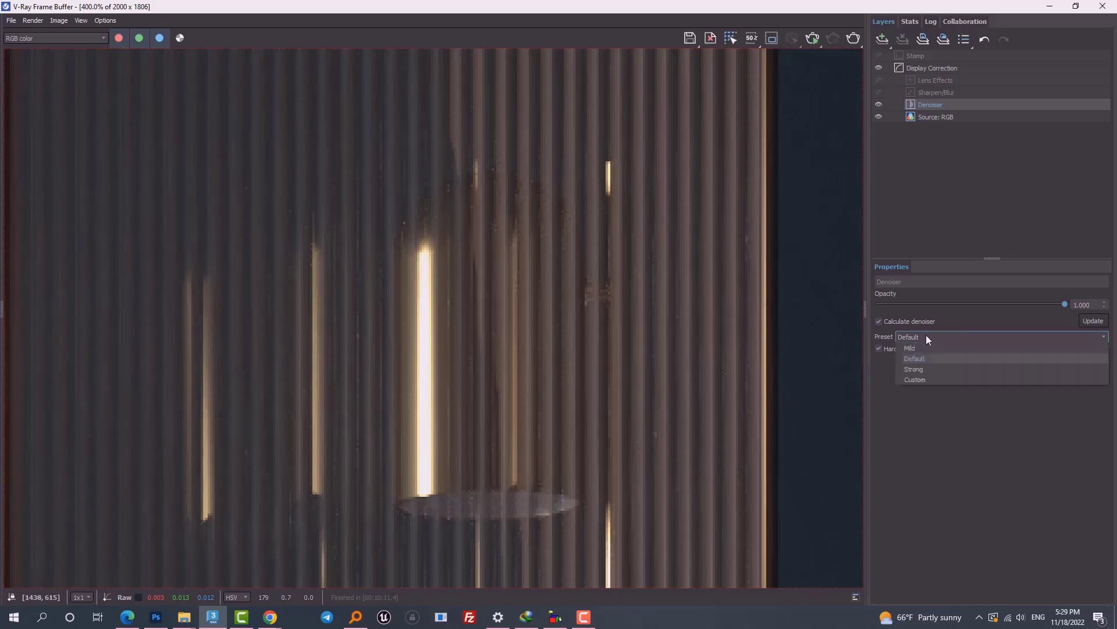
pyautogui.click(927, 368)
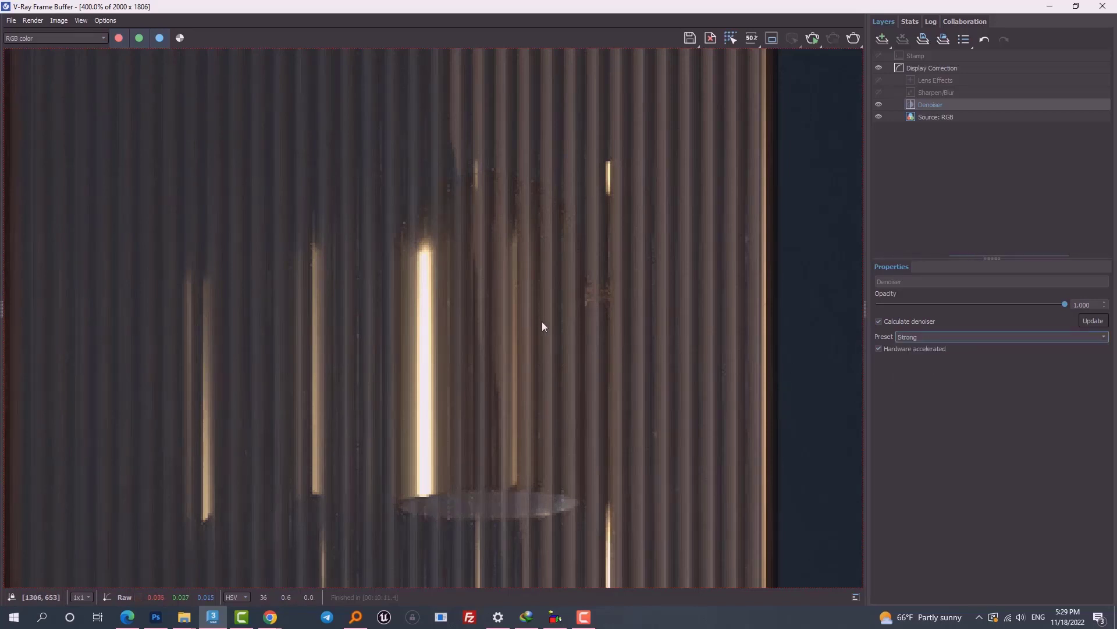
pyautogui.scroll(-2, 501, 277)
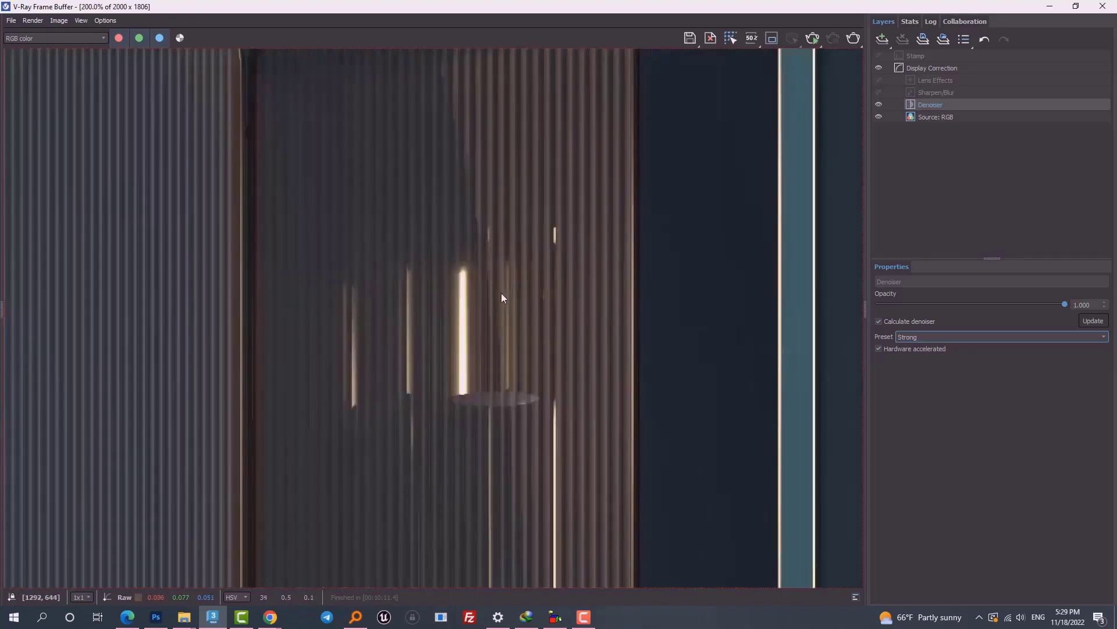
pyautogui.moveTo(434, 399); pyautogui.dragTo(728, 90, button='middle')
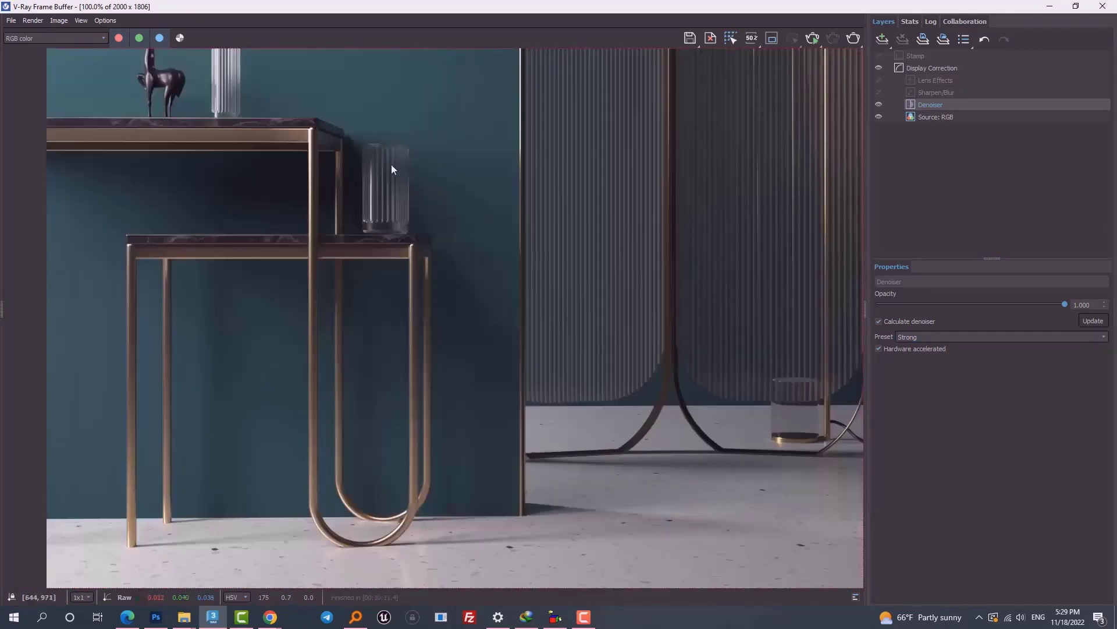
pyautogui.scroll(2, 384, 166)
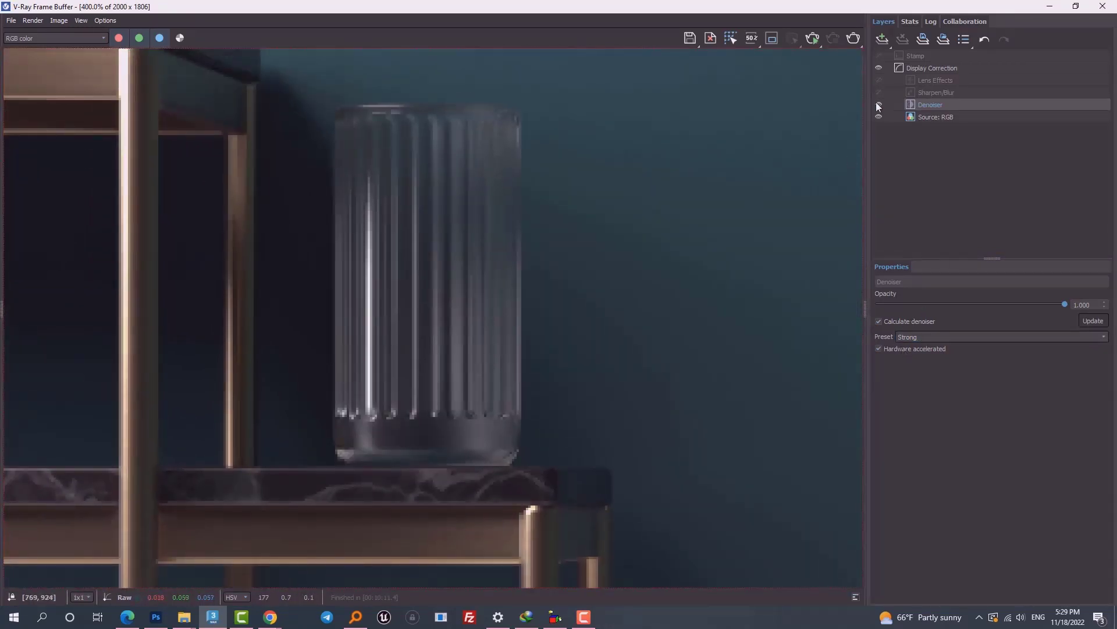
pyautogui.click(879, 104)
# Step: Try the Custom and then the Mild denoiser presets on the render
pyautogui.click(899, 336)
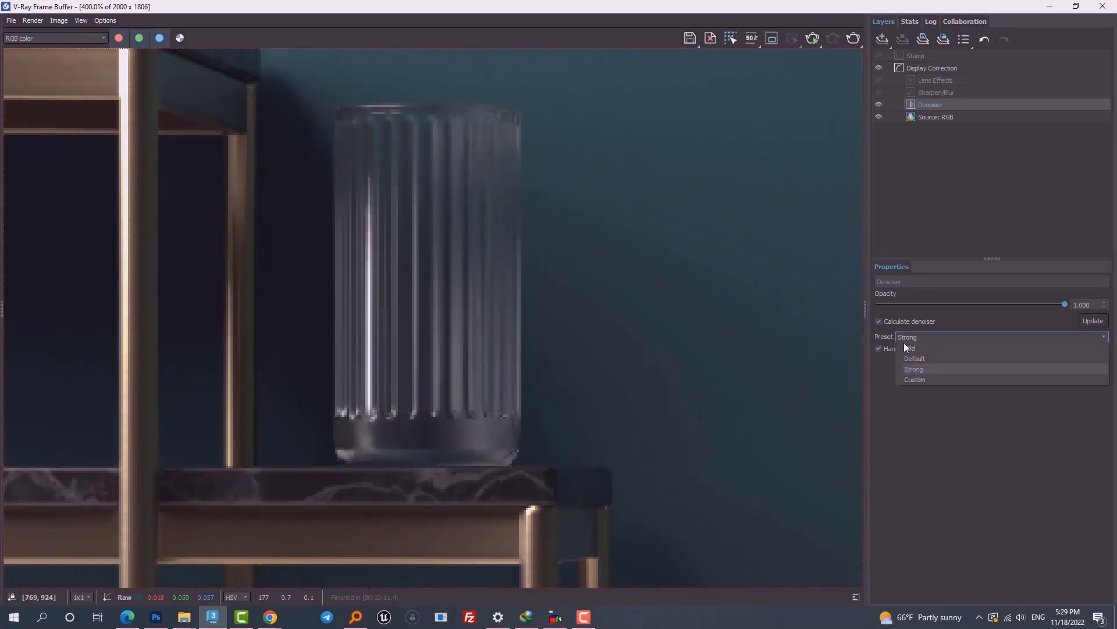
pyautogui.click(923, 382)
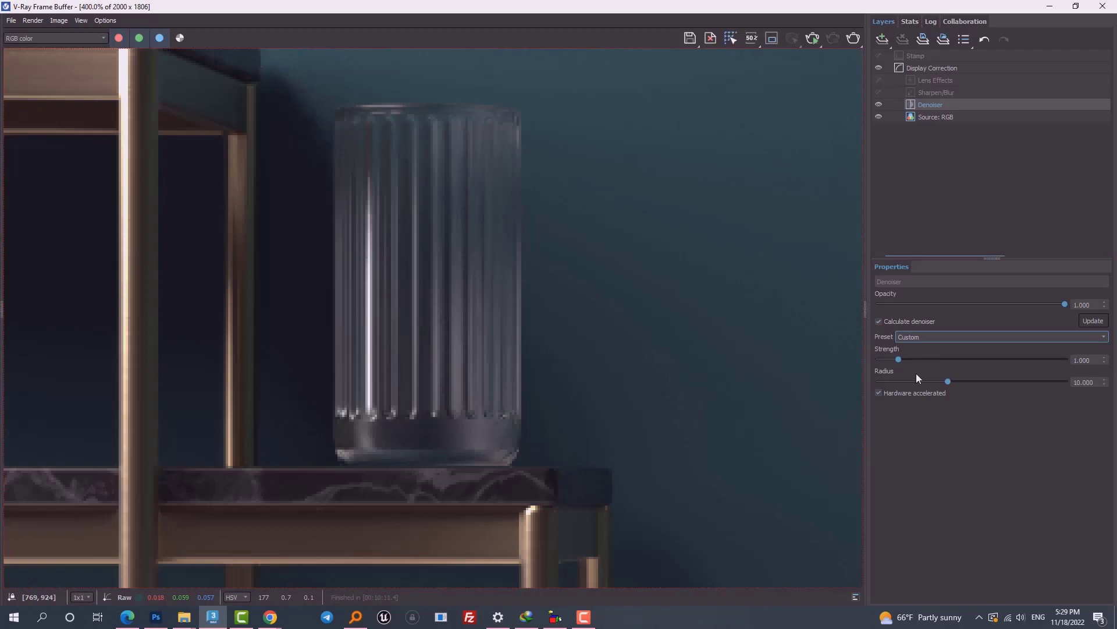
pyautogui.click(911, 340)
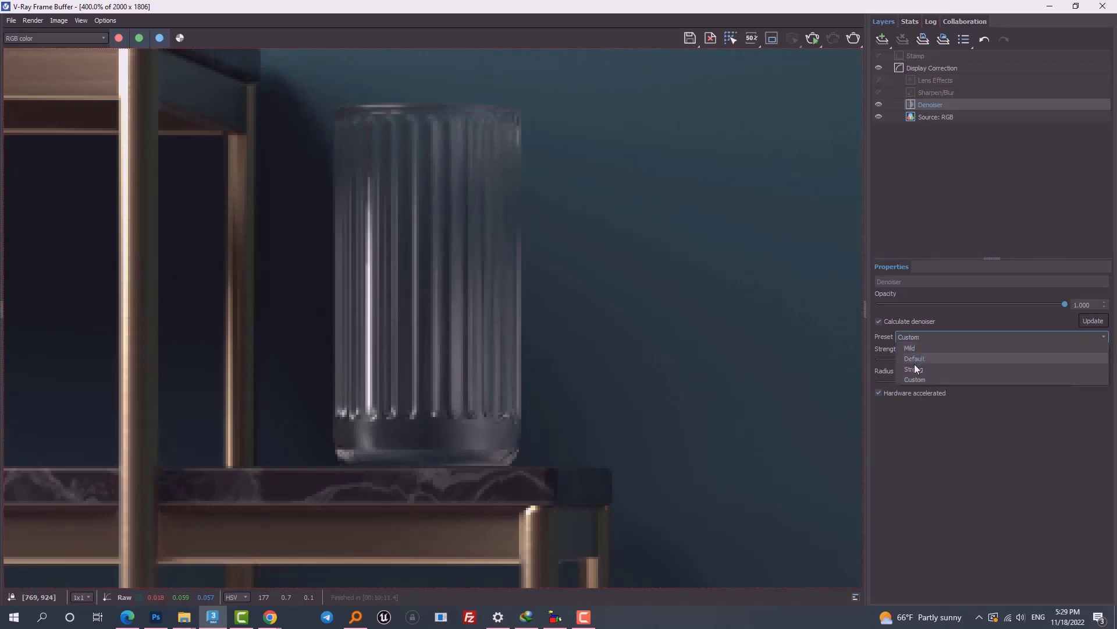
pyautogui.click(922, 348)
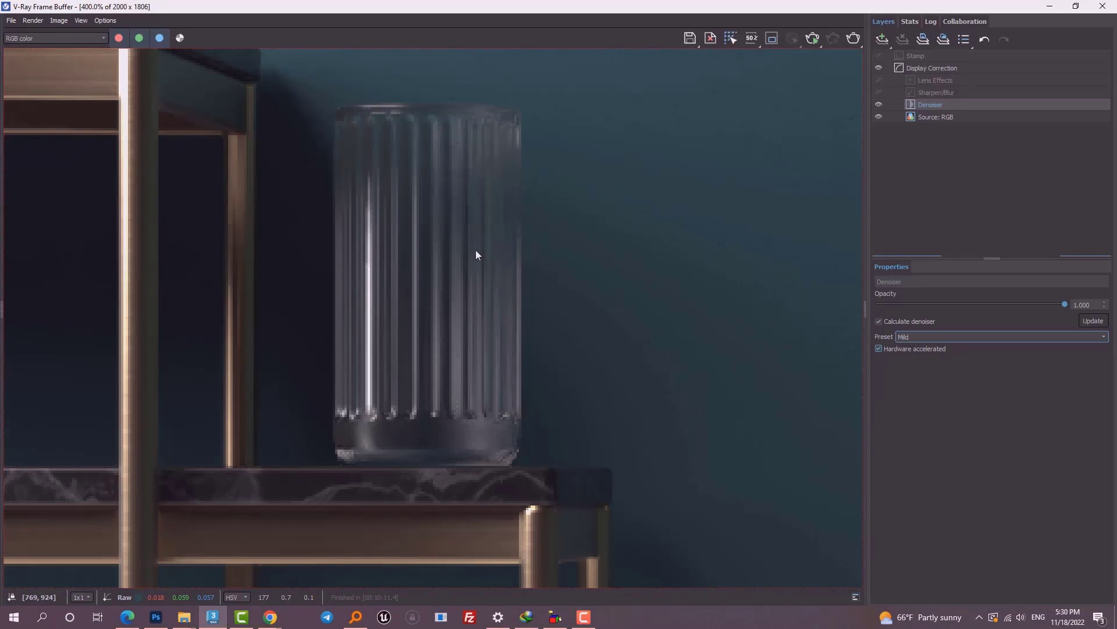
pyautogui.click(884, 361)
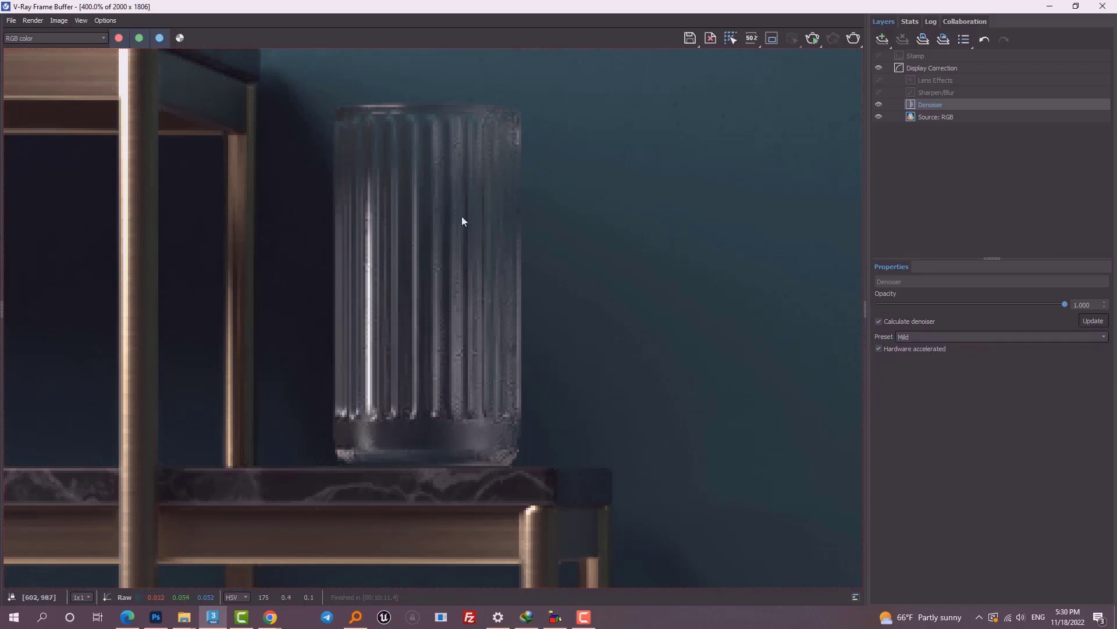
pyautogui.doubleClick(505, 228)
pyautogui.scroll(4, 509, 247)
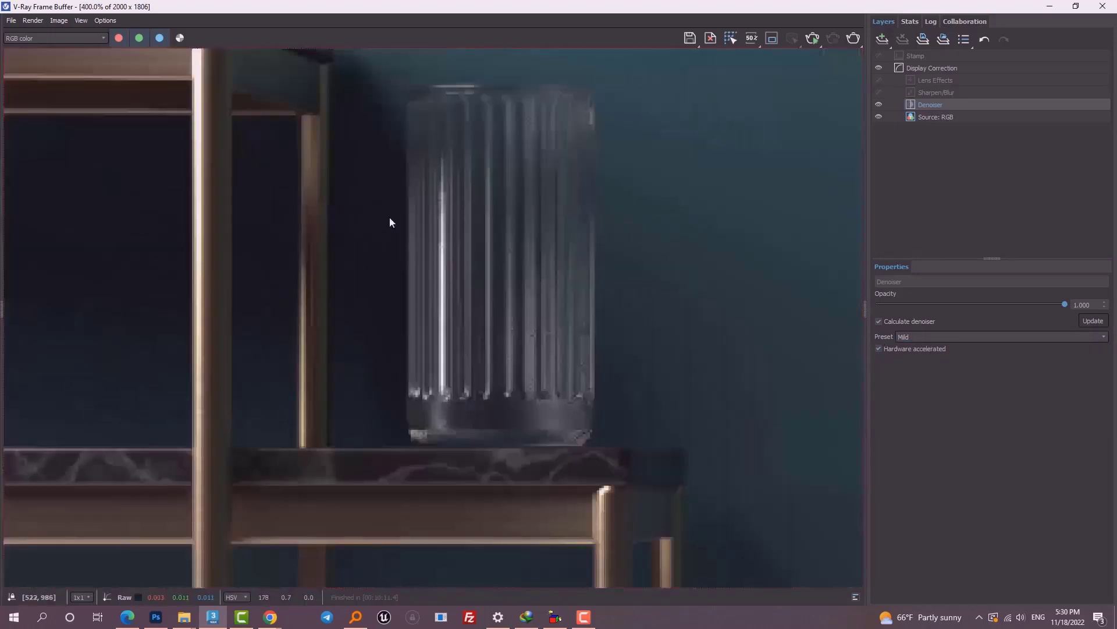
# Step: Apply the Strong denoiser preset and inspect the cleaned render
pyautogui.click(905, 338)
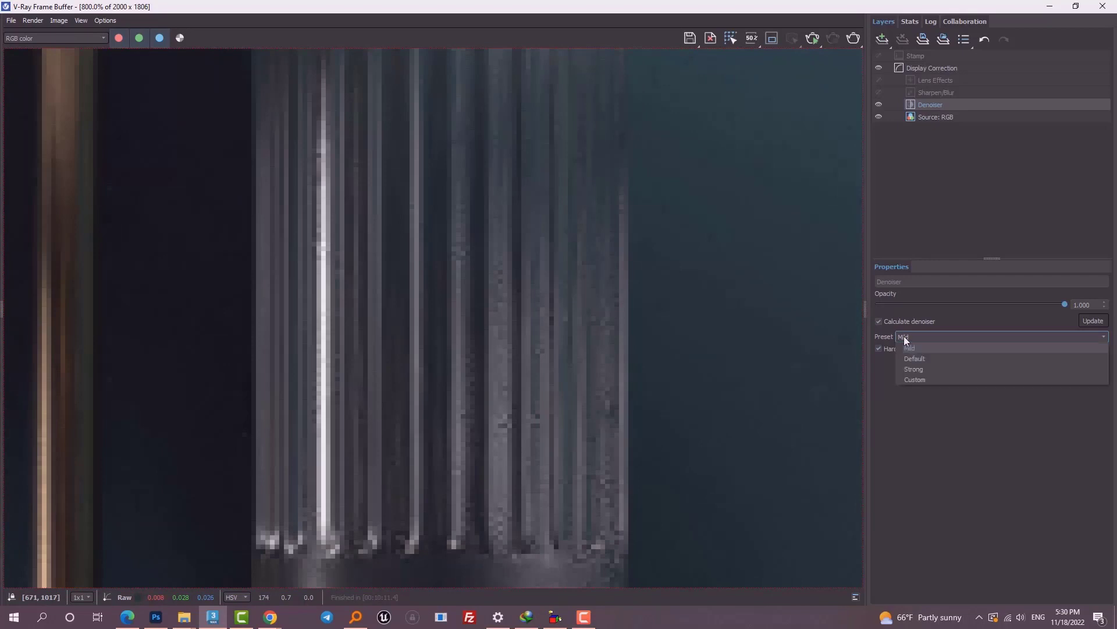
pyautogui.click(919, 369)
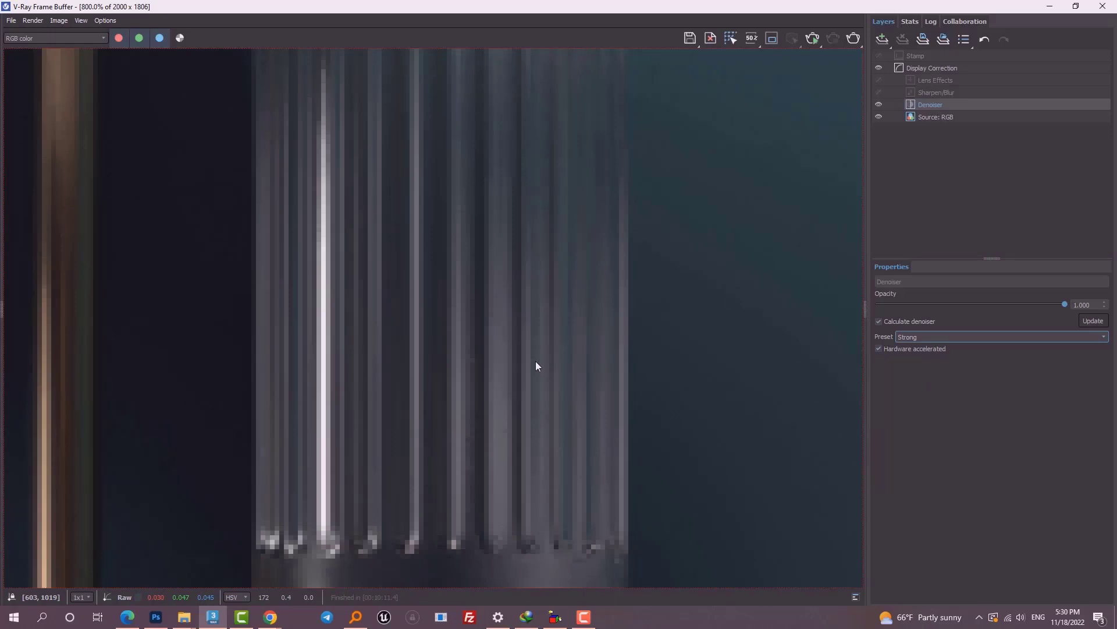
pyautogui.scroll(-10, 536, 362)
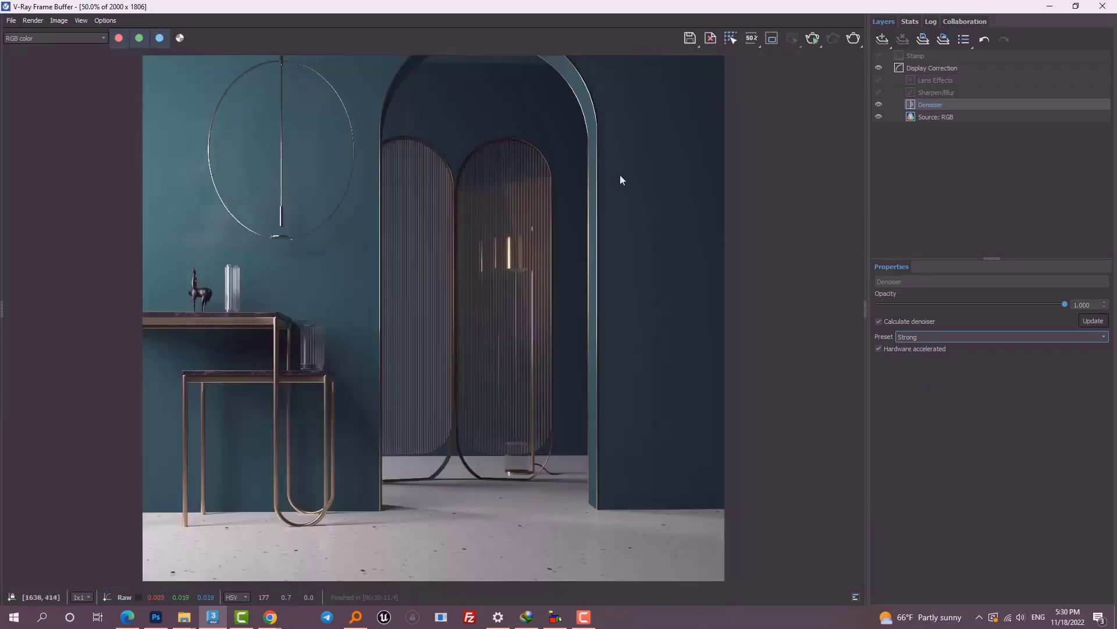
pyautogui.scroll(-2, 561, 288)
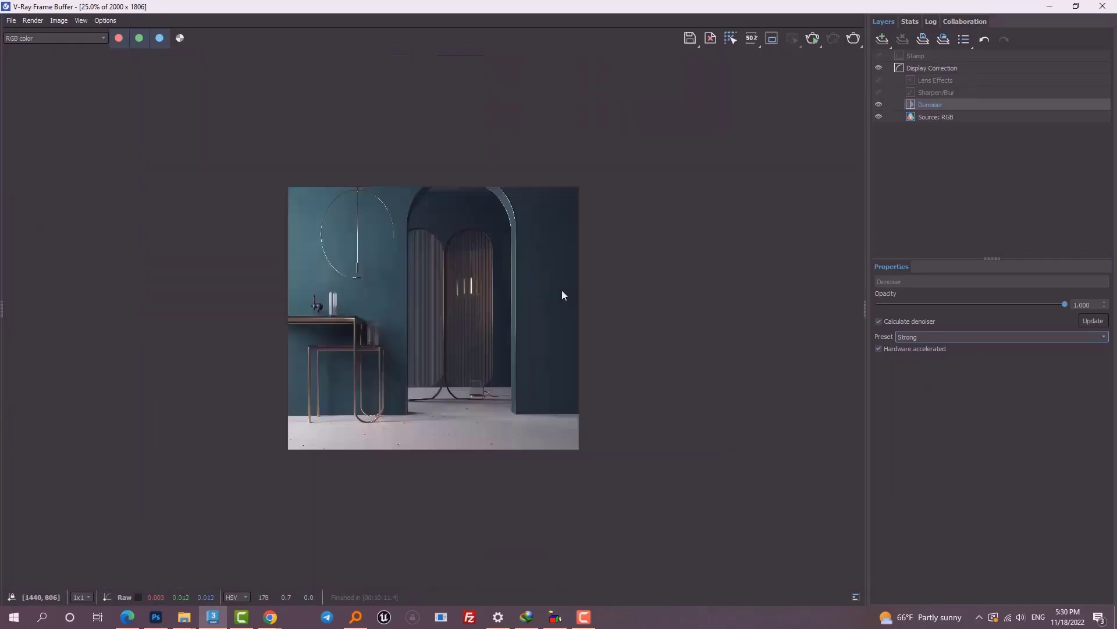
pyautogui.scroll(2, 561, 288)
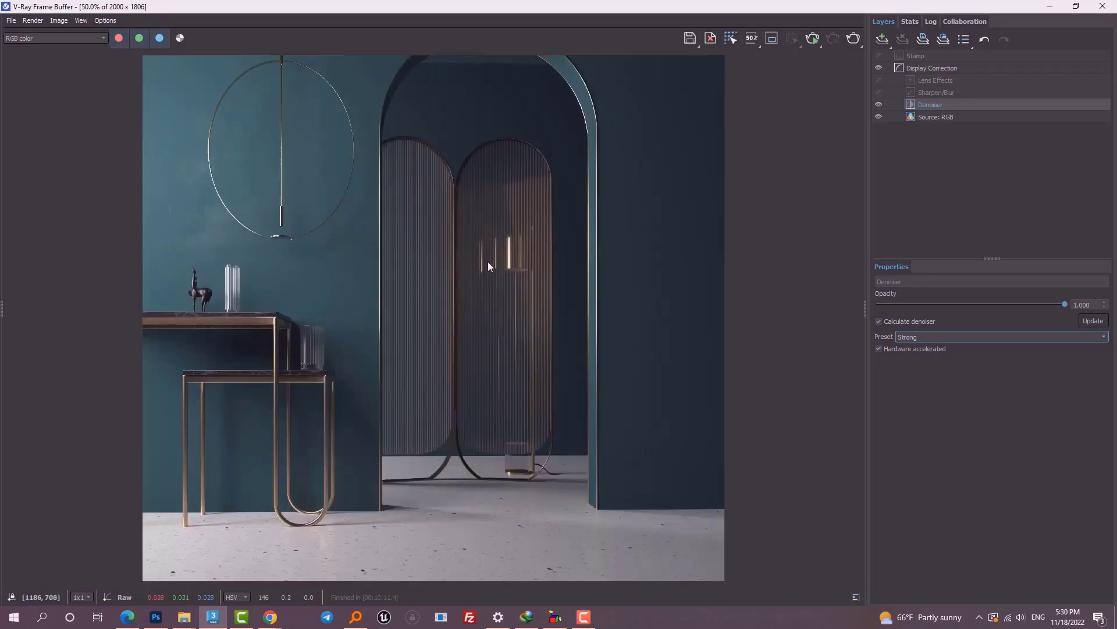
pyautogui.scroll(4, 487, 262)
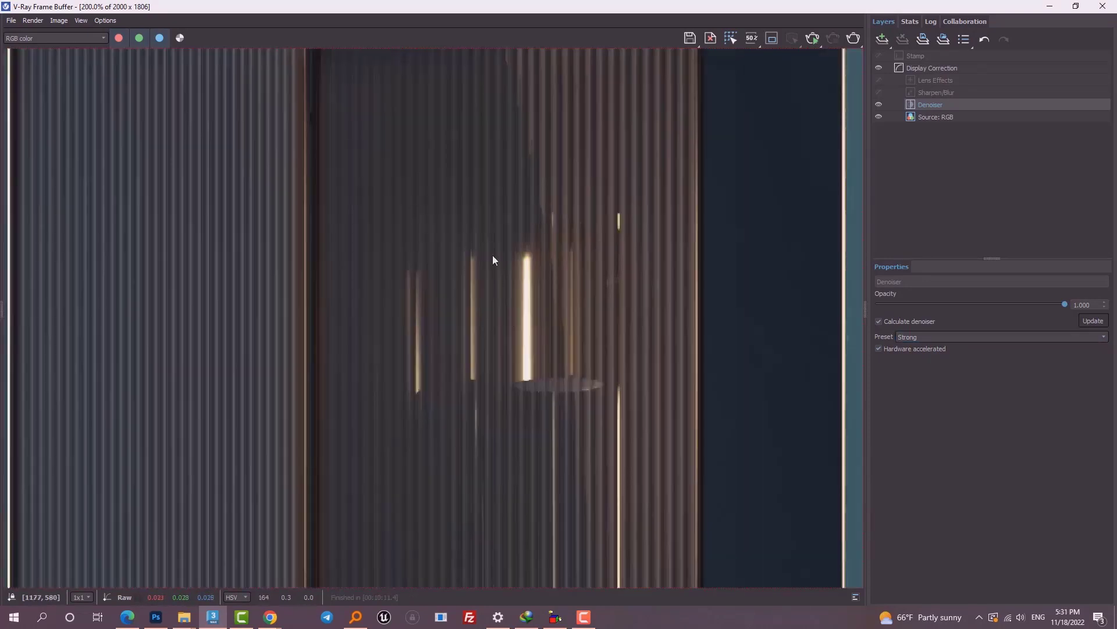
pyautogui.scroll(-4, 493, 262)
pyautogui.scroll(4, 223, 258)
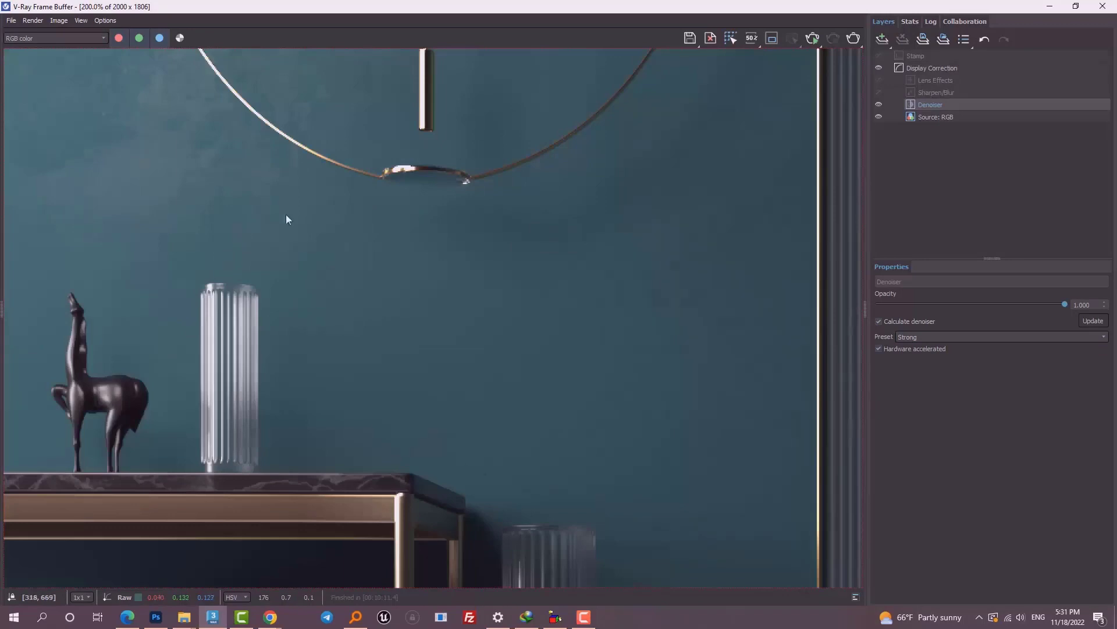
pyautogui.scroll(-2, 473, 163)
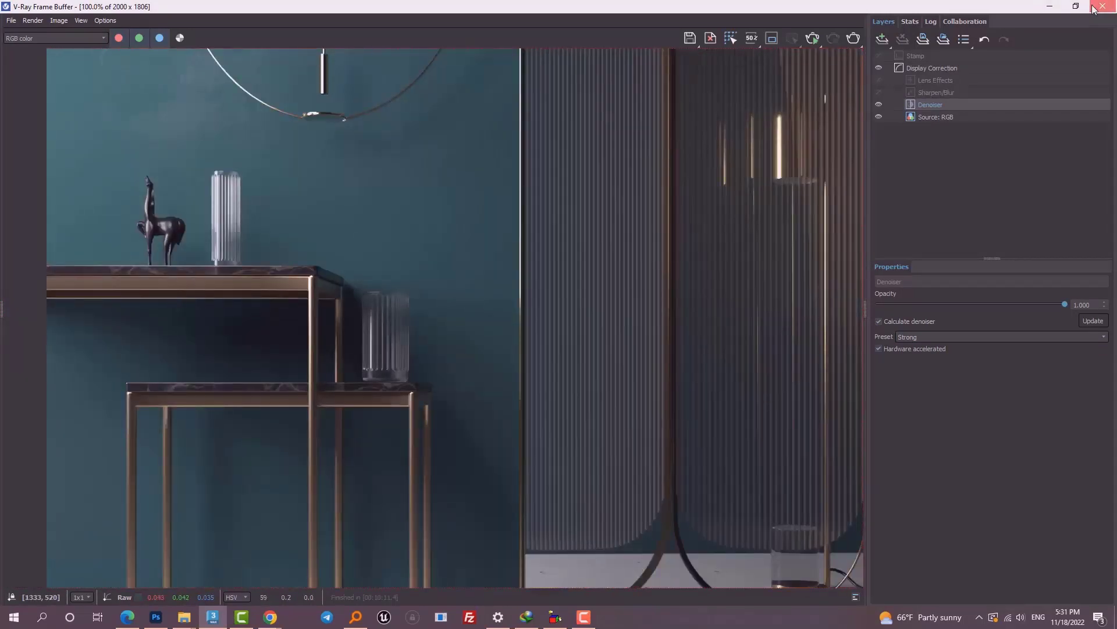
# Step: Close the V-Ray Frame Buffer and the Render Setup dialog, returning to the cam1 view
pyautogui.click(1093, 8)
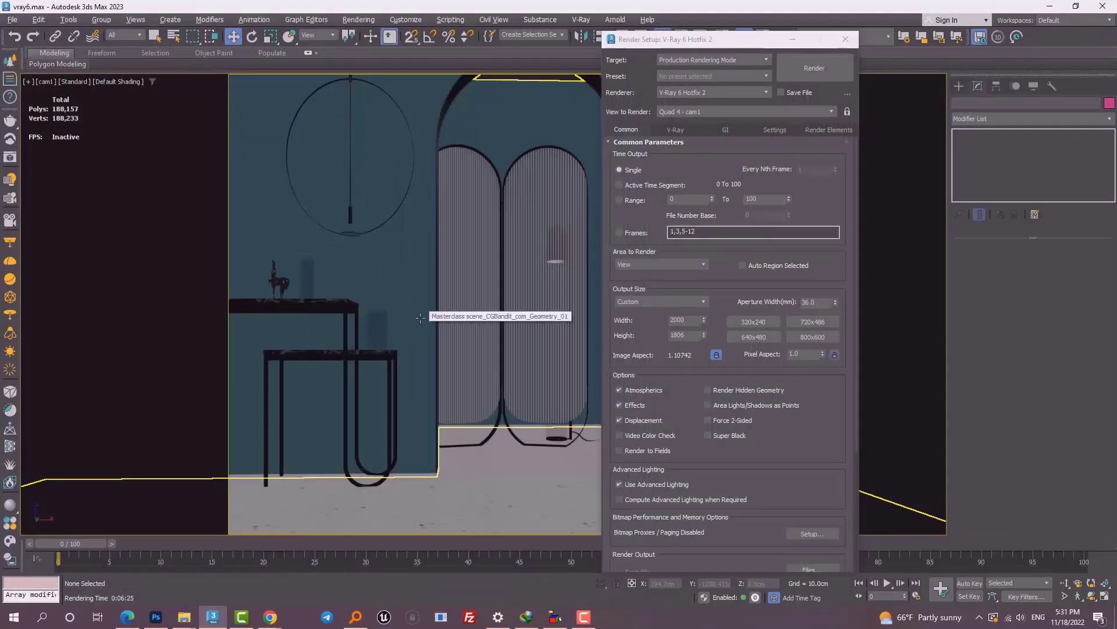
pyautogui.click(845, 39)
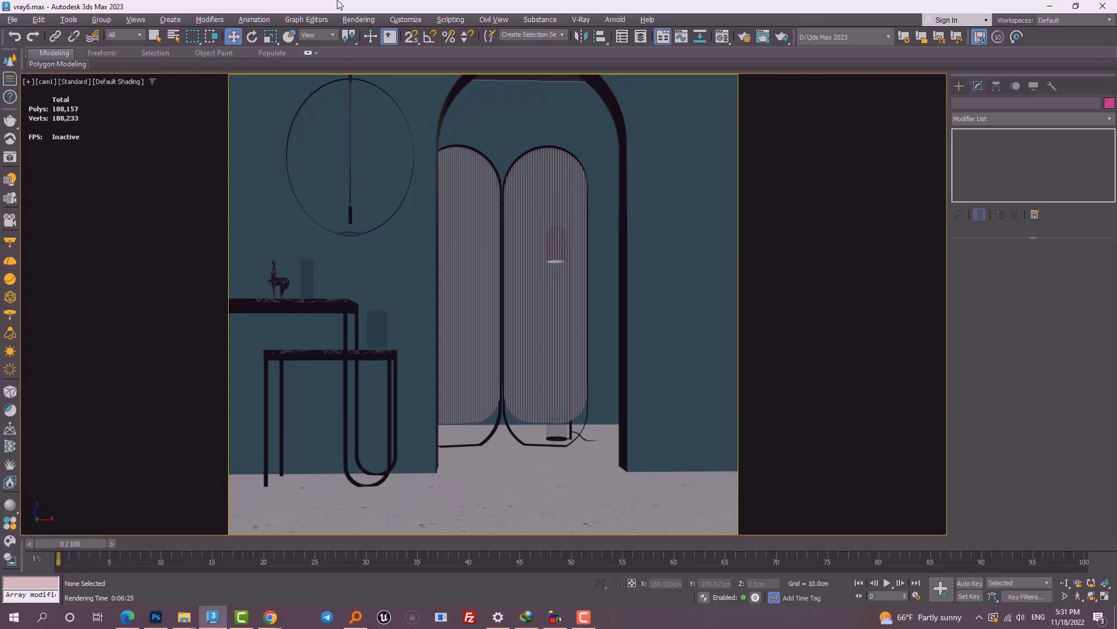
# Step: Select the right ribbed screen panel and switch the viewport to Perspective
pyautogui.click(555, 263)
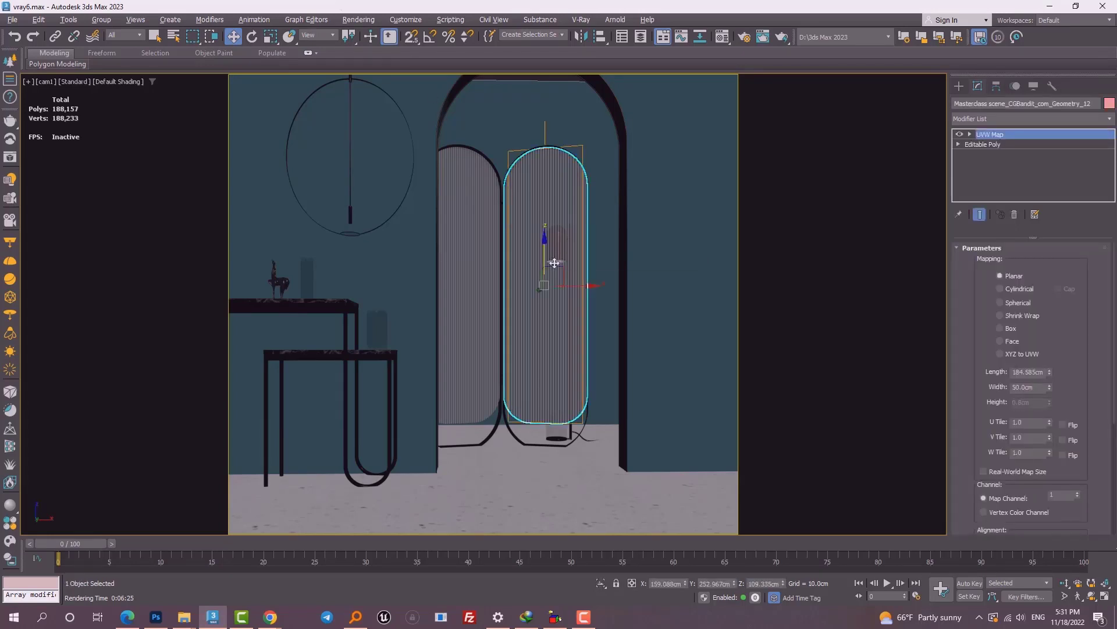
pyautogui.press('p')
pyautogui.scroll(-8, 555, 263)
# Step: Orbit and zoom to an angled overhead view of the arched room
pyautogui.keyDown('alt'); pyautogui.moveTo(555, 253); pyautogui.dragTo(423, 265, button='middle'); pyautogui.keyUp('alt')
pyautogui.scroll(5, 548, 278)
pyautogui.scroll(6, 533, 206)
pyautogui.keyDown('alt'); pyautogui.moveTo(532, 207); pyautogui.dragTo(655, 208, button='middle'); pyautogui.keyUp('alt')
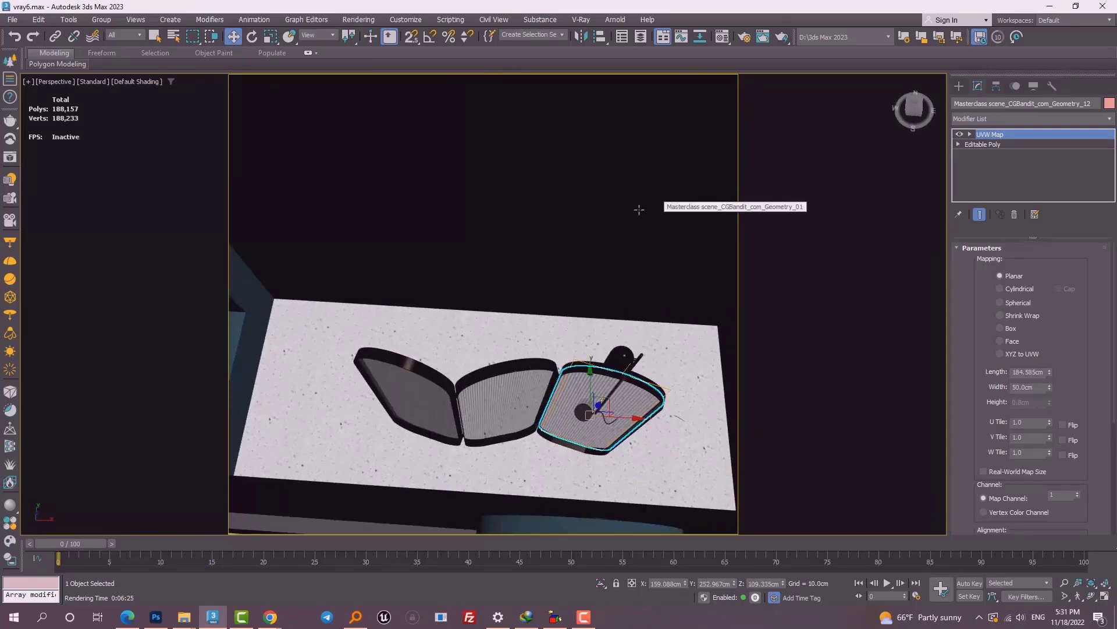
pyautogui.scroll(-4, 584, 239)
pyautogui.moveTo(592, 312); pyautogui.dragTo(507, 225, button='middle')
pyautogui.keyDown('alt'); pyautogui.moveTo(508, 225); pyautogui.dragTo(582, 244, button='middle'); pyautogui.keyUp('alt')
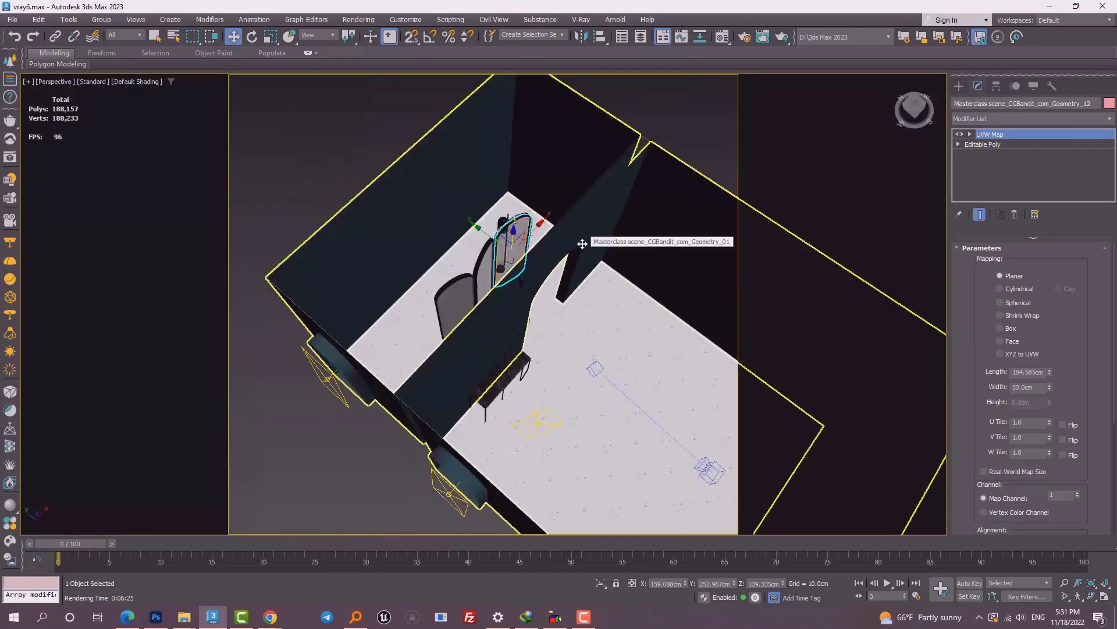